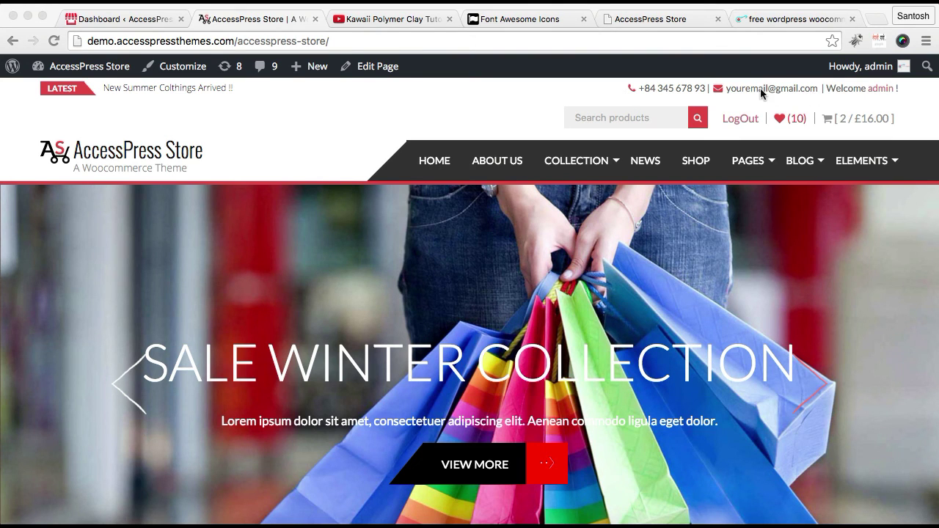
Look through the demo store's home page, from the header contact details down to the YouTube video section
{"action": "scroll", "coordinate": [491, 331], "scroll_direction": "down", "scroll_amount": 15}
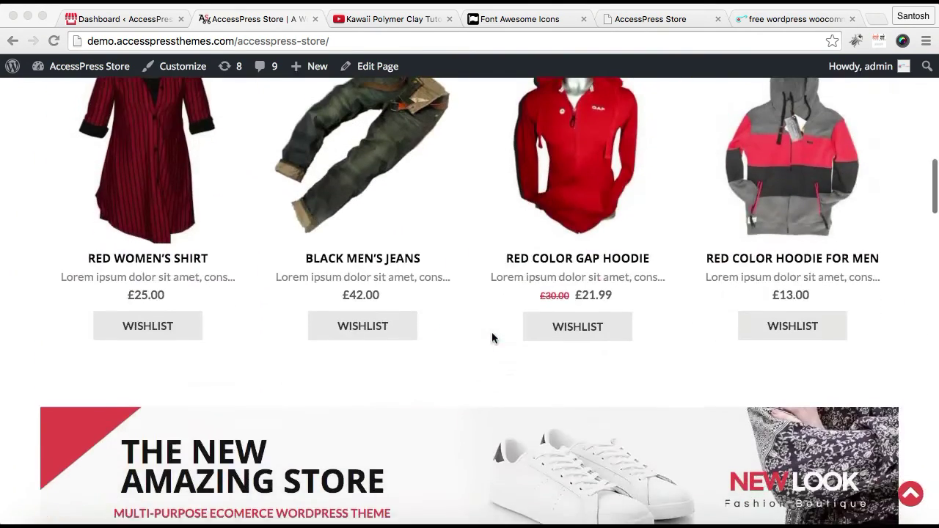
{"action": "scroll", "coordinate": [492, 334], "scroll_direction": "down", "scroll_amount": 8}
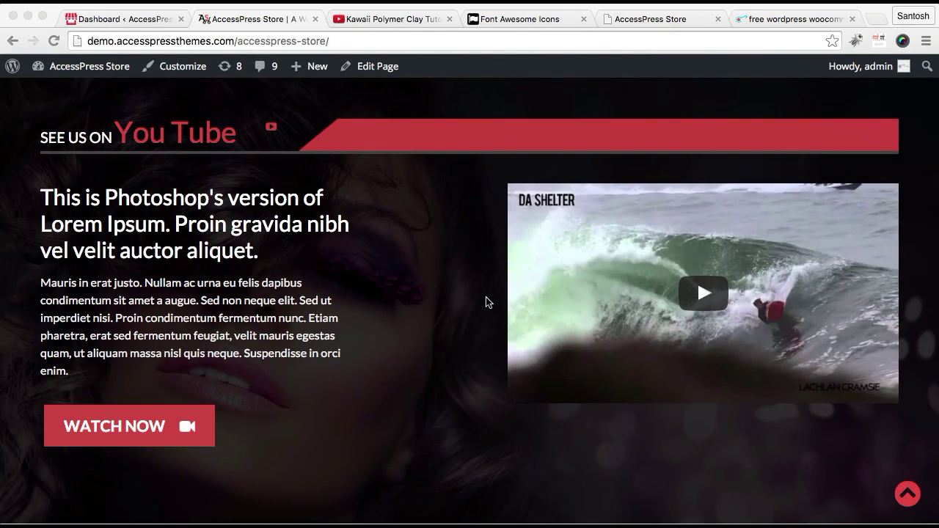
{"action": "scroll", "coordinate": [488, 303], "scroll_direction": "down", "scroll_amount": 3}
{"action": "scroll", "coordinate": [488, 303], "scroll_direction": "up", "scroll_amount": 4}
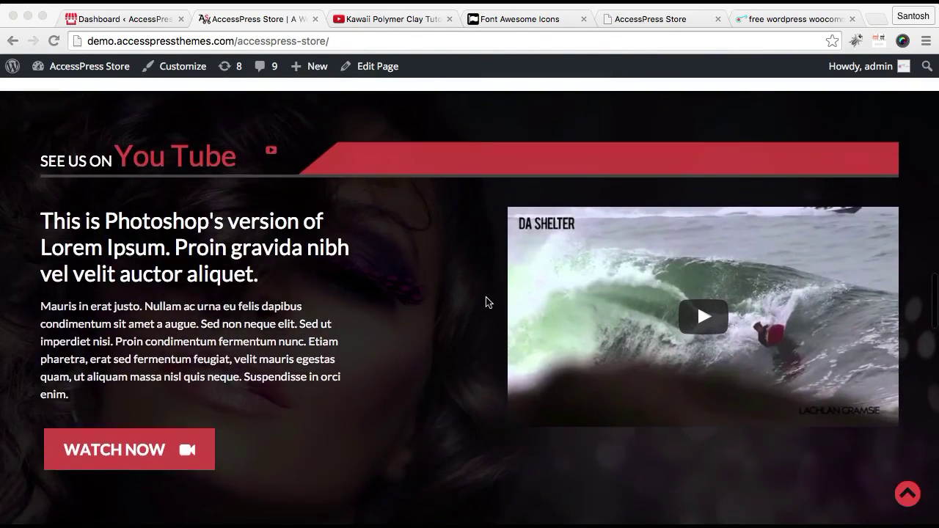
{"action": "scroll", "coordinate": [488, 302], "scroll_direction": "down", "scroll_amount": 1}
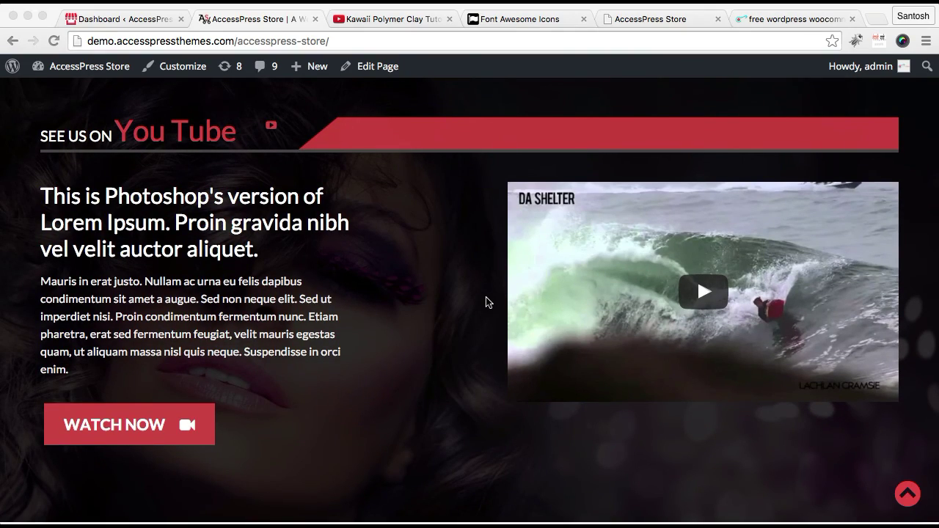
{"action": "scroll", "coordinate": [488, 301], "scroll_direction": "up", "scroll_amount": 20}
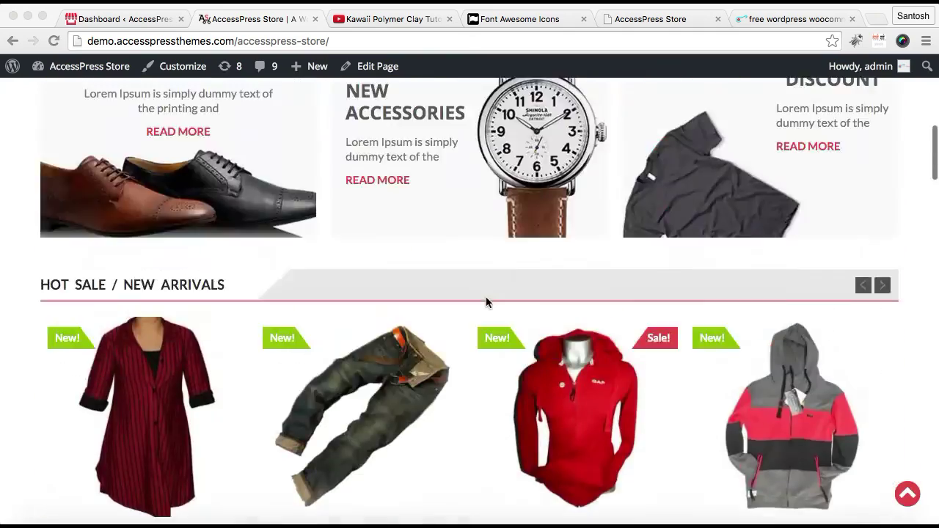
{"action": "scroll", "coordinate": [486, 299], "scroll_direction": "up", "scroll_amount": 2}
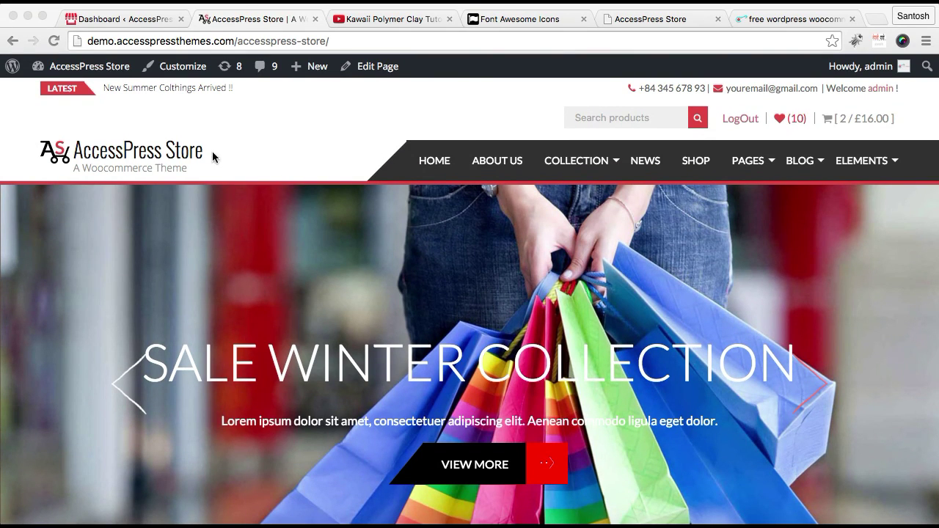
Open the local site's Widgets page in a new browser tab and expand the Header Call To Box area
{"action": "left_click", "coordinate": [153, 16]}
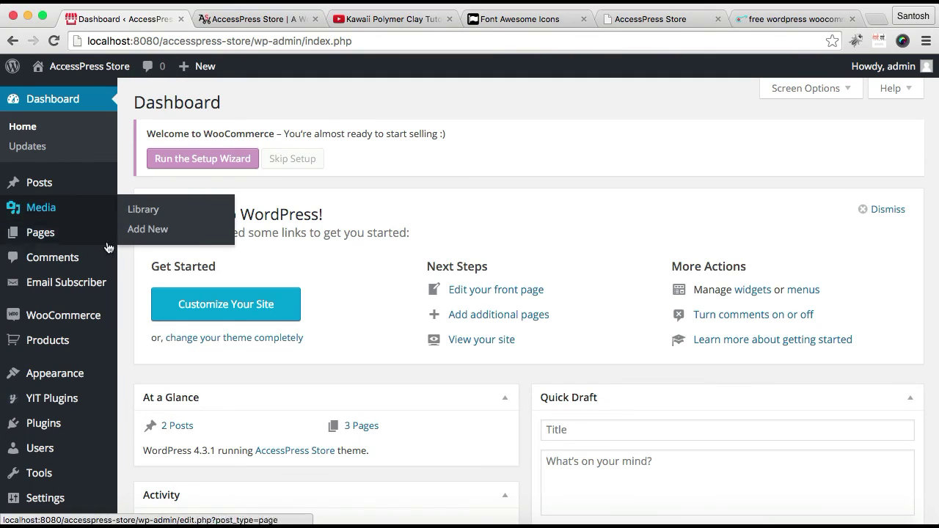
{"action": "mouse_move", "coordinate": [77, 389]}
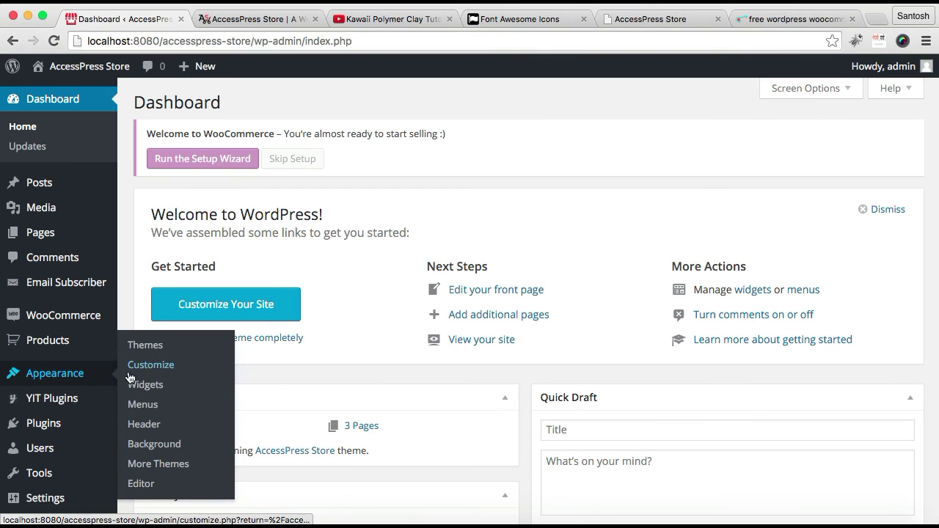
{"action": "right_click", "coordinate": [154, 385]}
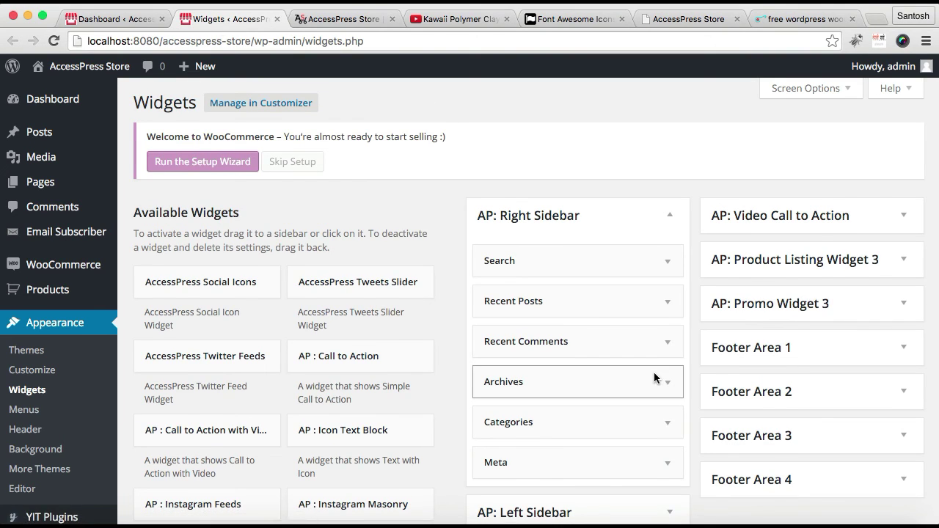
{"action": "scroll", "coordinate": [654, 374], "scroll_direction": "down", "scroll_amount": 5}
{"action": "scroll", "coordinate": [655, 376], "scroll_direction": "down", "scroll_amount": 3}
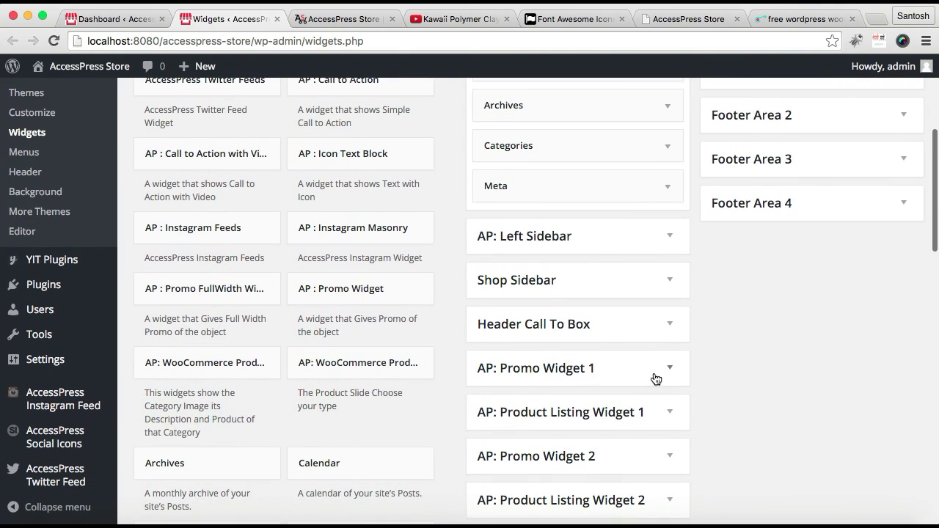
{"action": "left_click", "coordinate": [663, 325]}
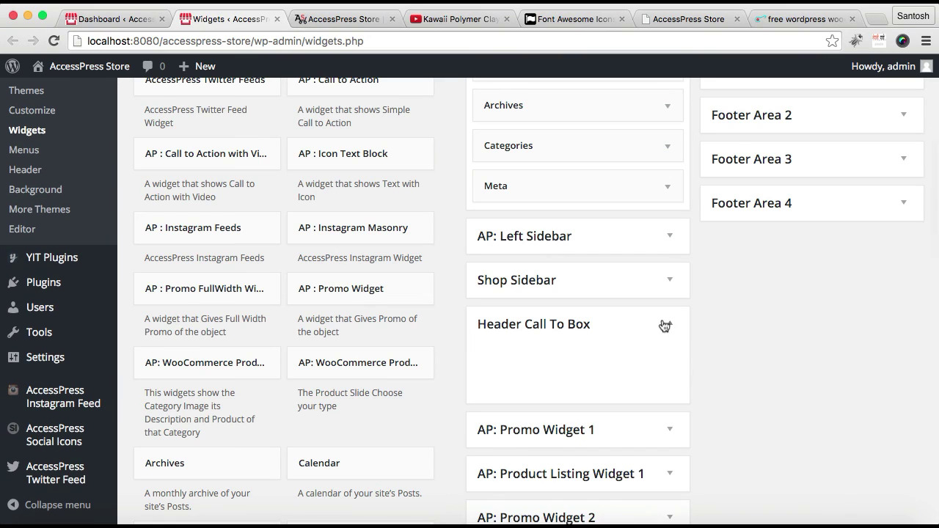
Add a Text widget to the Header Call To Box area
{"action": "scroll", "coordinate": [742, 325], "scroll_direction": "down", "scroll_amount": 3}
{"action": "scroll", "coordinate": [742, 325], "scroll_direction": "up", "scroll_amount": 1}
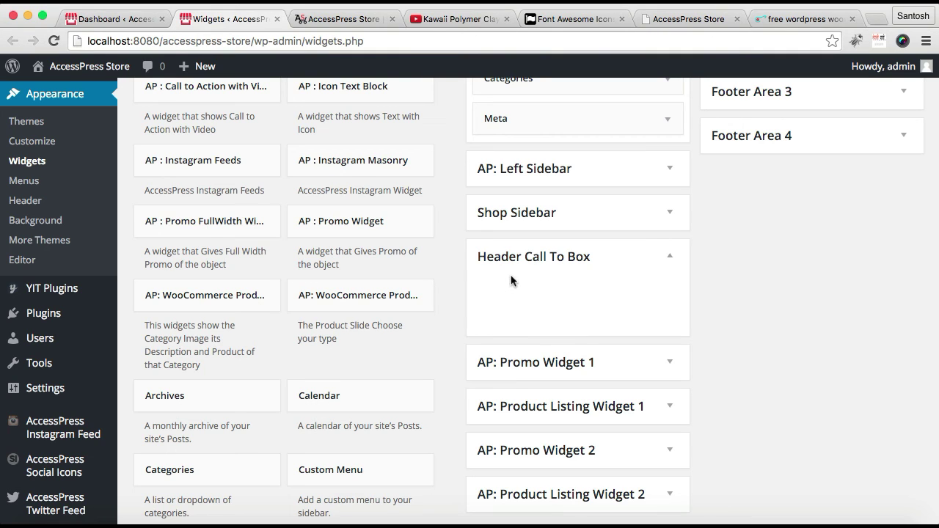
{"action": "scroll", "coordinate": [223, 331], "scroll_direction": "down", "scroll_amount": 4}
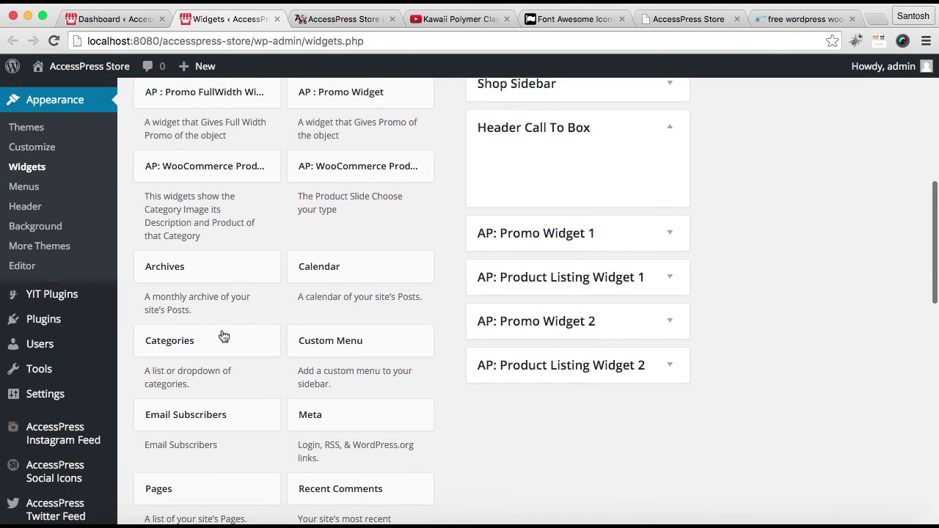
{"action": "scroll", "coordinate": [223, 336], "scroll_direction": "down", "scroll_amount": 10}
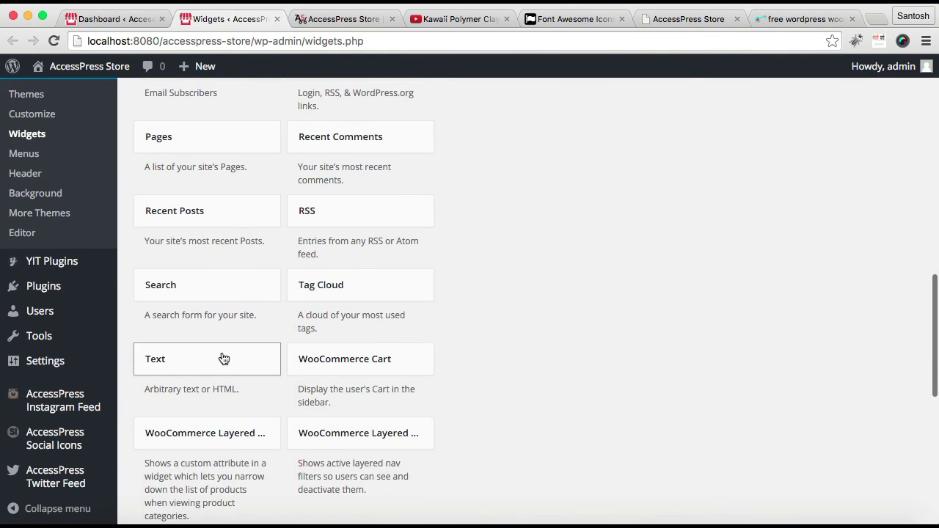
{"action": "left_click", "coordinate": [223, 358]}
{"action": "scroll", "coordinate": [232, 416], "scroll_direction": "down", "scroll_amount": 3}
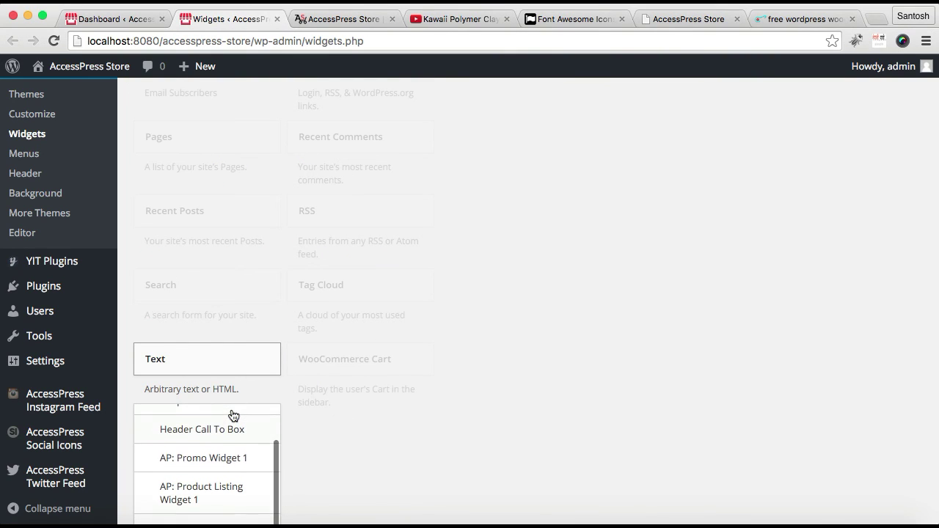
{"action": "left_click", "coordinate": [230, 433]}
{"action": "scroll", "coordinate": [316, 443], "scroll_direction": "down", "scroll_amount": 7}
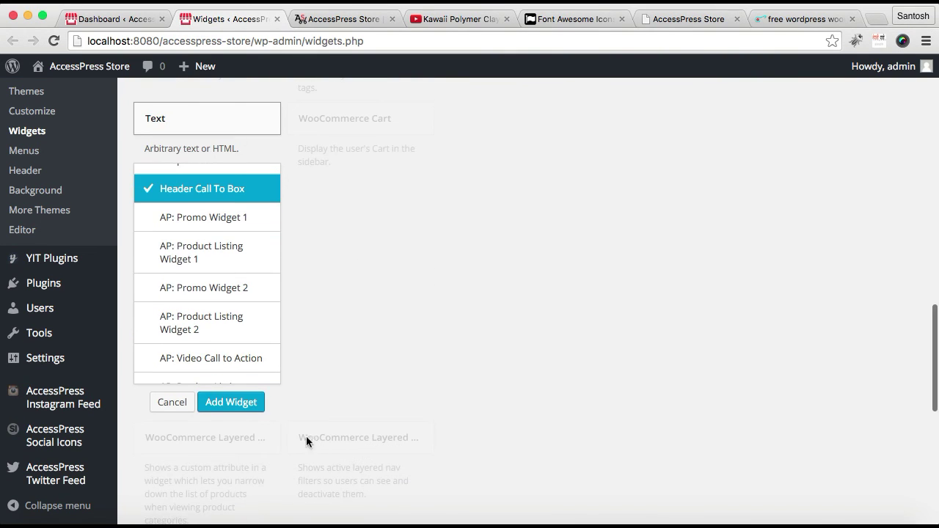
{"action": "left_click", "coordinate": [231, 402]}
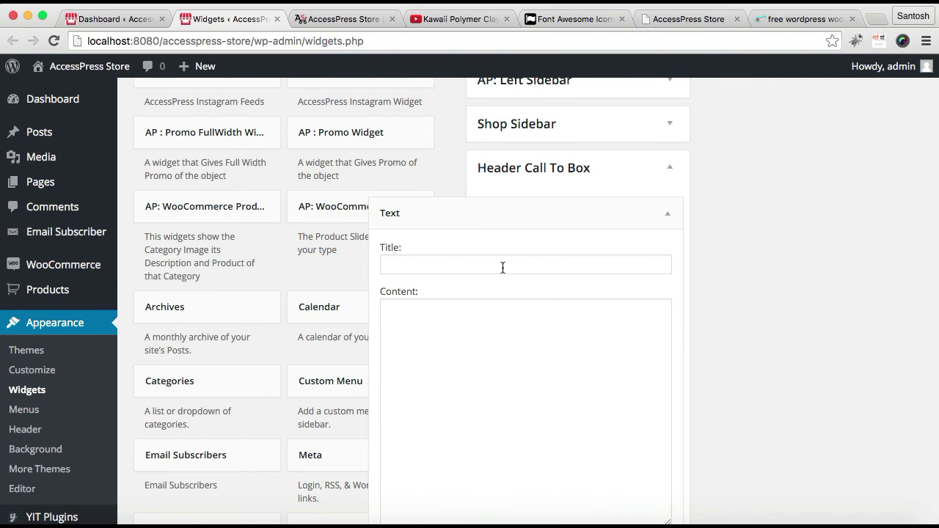
Copy the header call to action HTML with the phone and envelope links from the text document into the Text widget's content
{"action": "scroll", "coordinate": [534, 307], "scroll_direction": "down", "scroll_amount": 3}
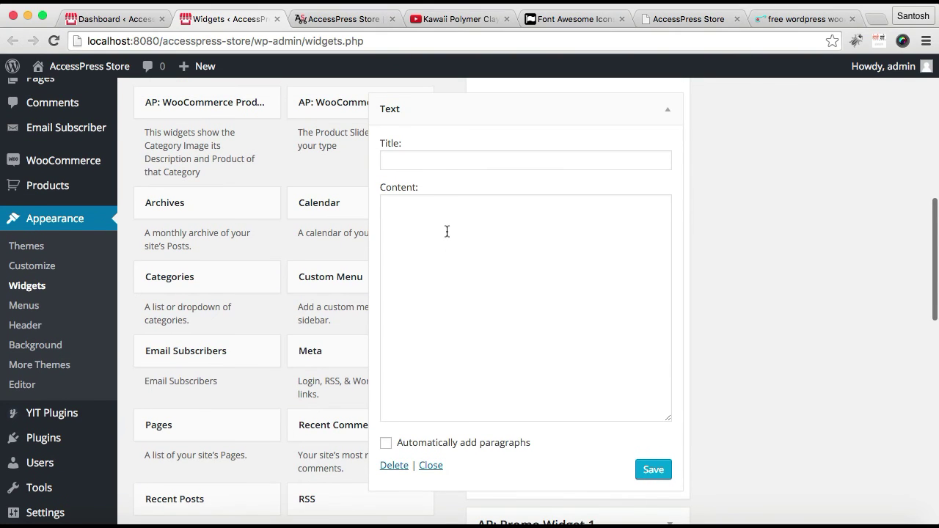
{"action": "left_click", "coordinate": [447, 231]}
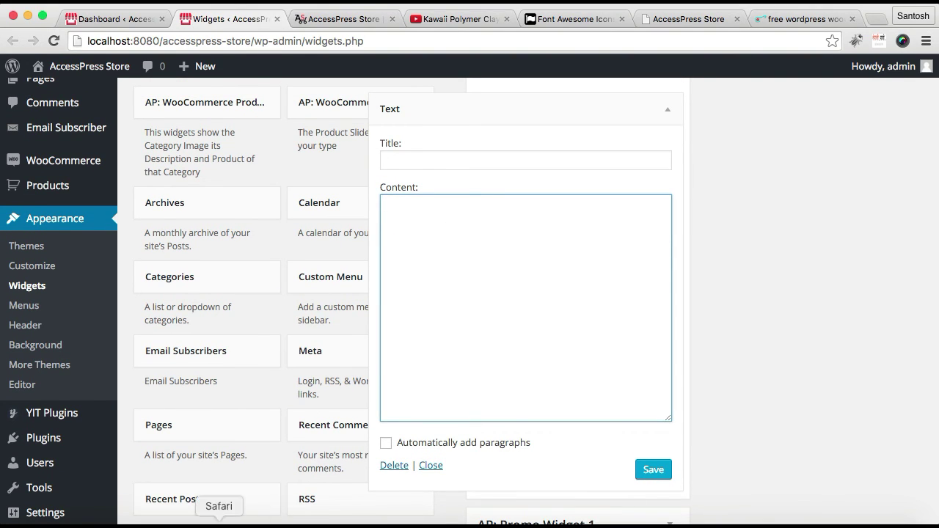
{"action": "left_click", "coordinate": [180, 515]}
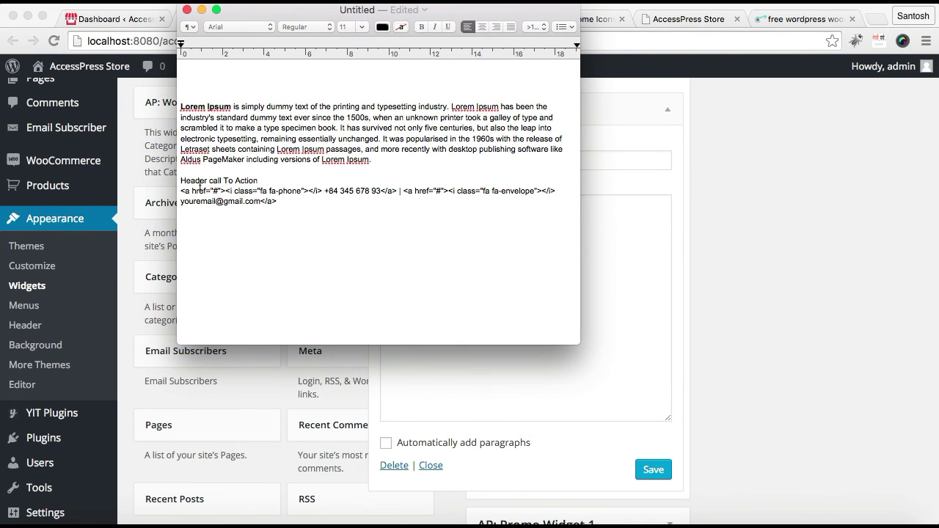
{"action": "left_click_drag", "start_coordinate": [182, 190], "coordinate": [297, 204]}
{"action": "key", "text": "super+c"}
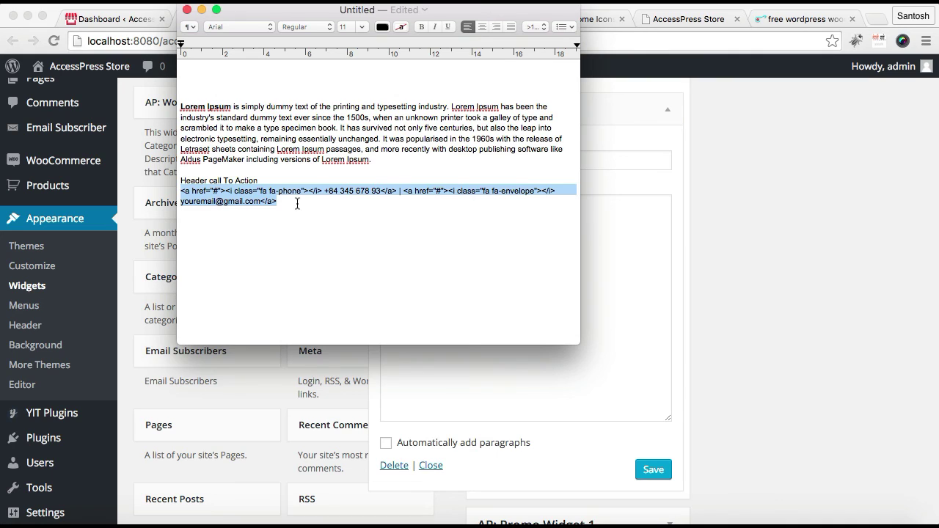
{"action": "left_click", "coordinate": [603, 197]}
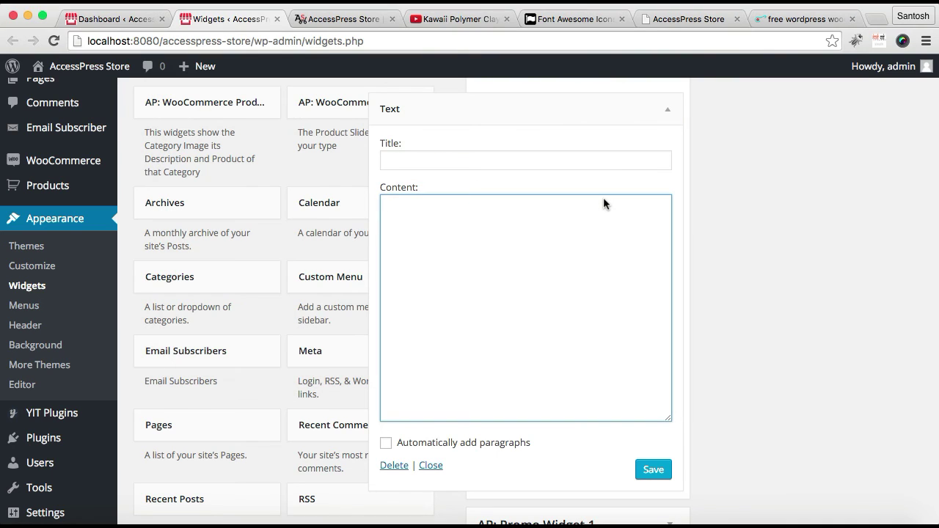
{"action": "key", "text": "super+v"}
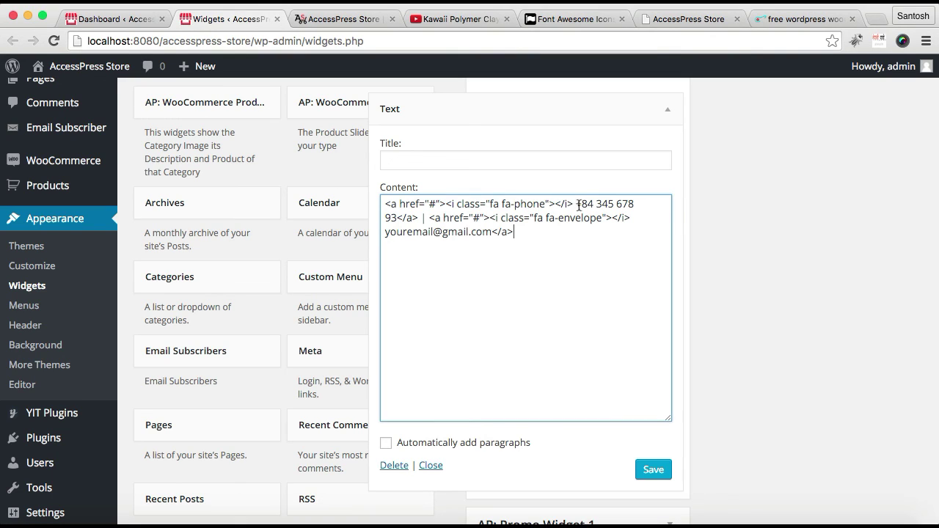
Review the contact details and the fa-phone and fa-envelope icon classes in the content, save the Text widget and collapse it
{"action": "left_click_drag", "start_coordinate": [574, 203], "coordinate": [638, 205]}
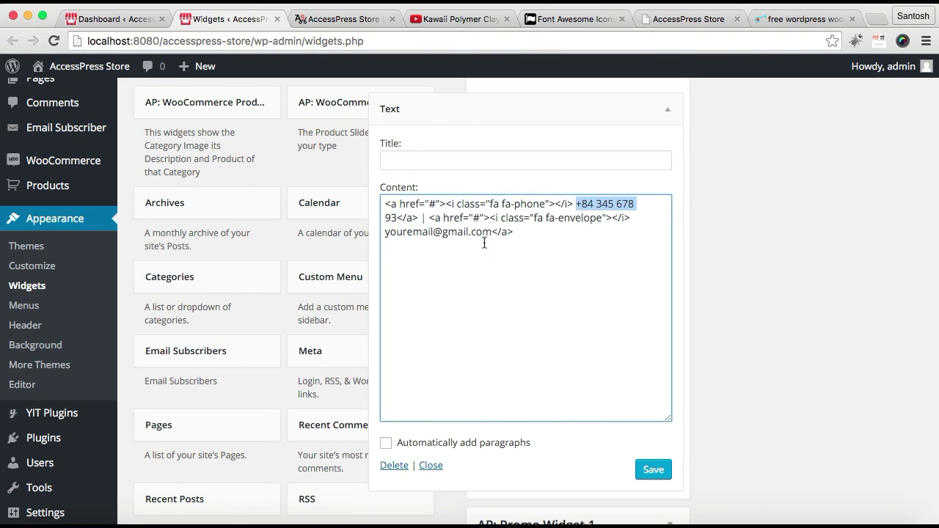
{"action": "left_click_drag", "start_coordinate": [386, 233], "coordinate": [543, 205]}
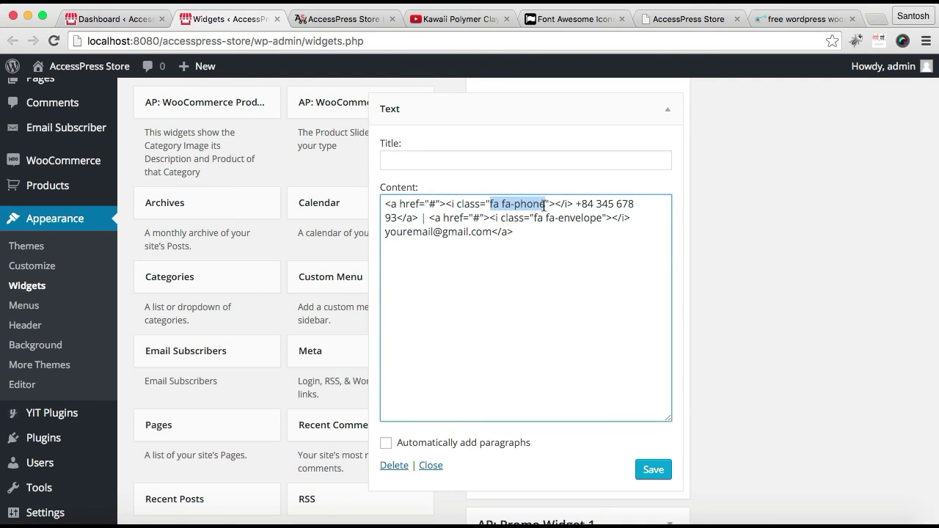
{"action": "left_click", "coordinate": [579, 268]}
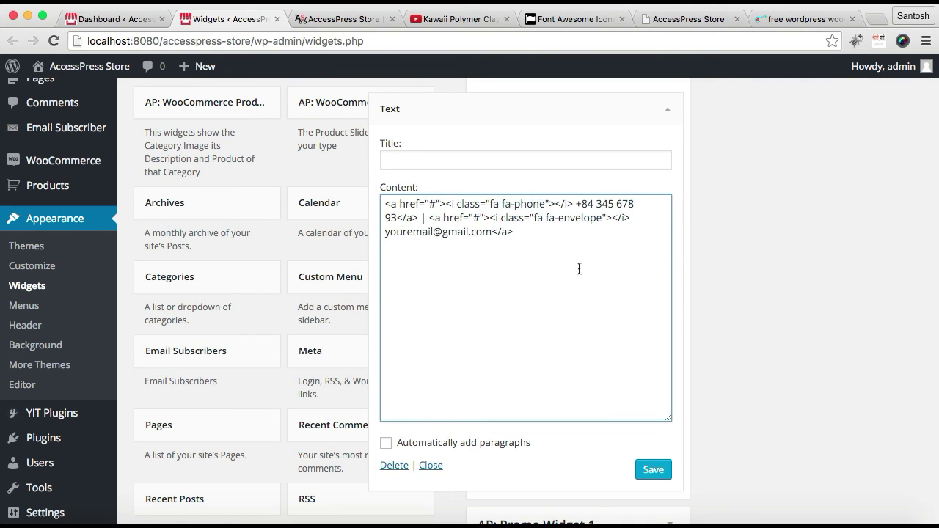
{"action": "left_click_drag", "start_coordinate": [533, 220], "coordinate": [599, 220]}
{"action": "left_click", "coordinate": [587, 254]}
{"action": "left_click", "coordinate": [652, 473]}
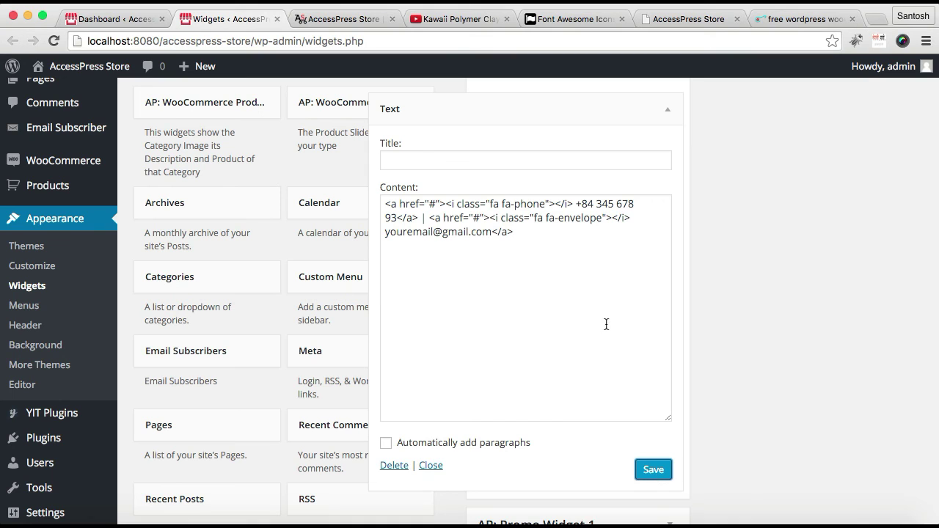
{"action": "scroll", "coordinate": [656, 316], "scroll_direction": "up", "scroll_amount": 5}
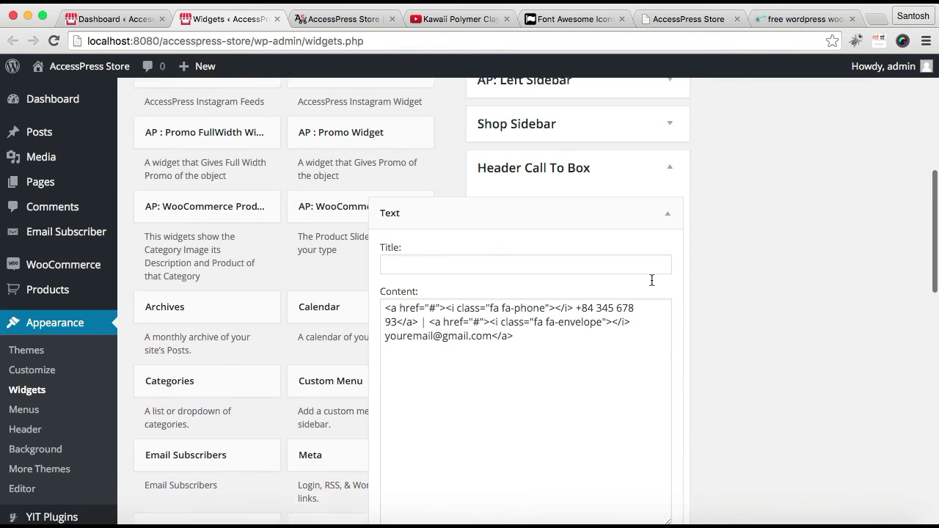
{"action": "left_click", "coordinate": [663, 212]}
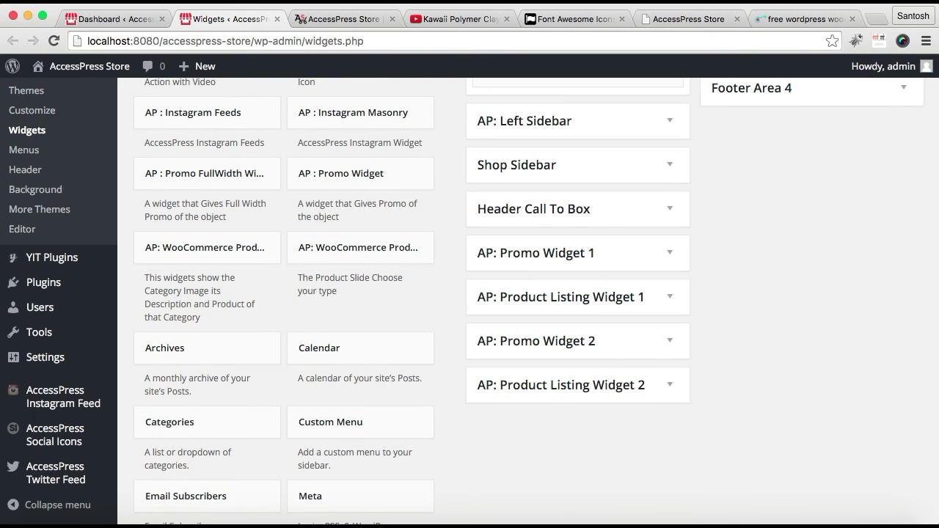
Open the local site in a new browser tab and check the contact details in its header
{"action": "mouse_move", "coordinate": [85, 66]}
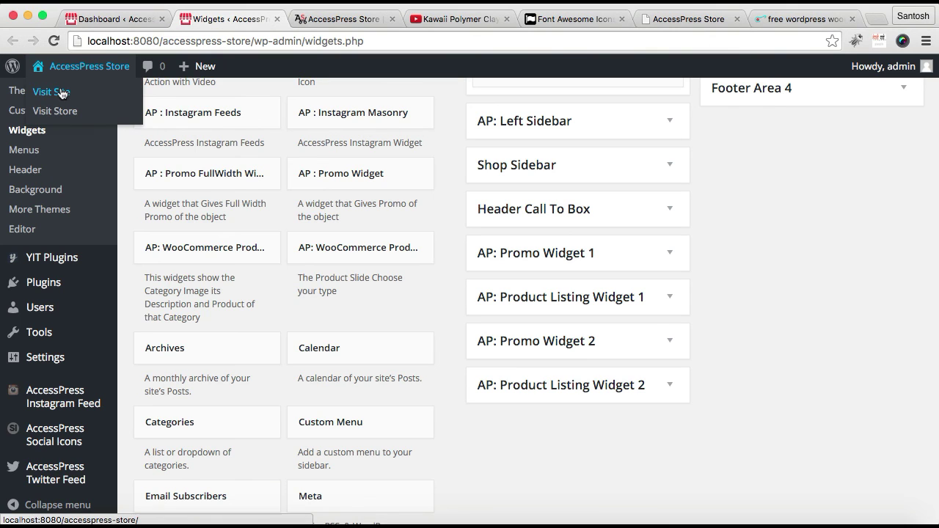
{"action": "right_click", "coordinate": [62, 93]}
{"action": "left_click", "coordinate": [73, 94]}
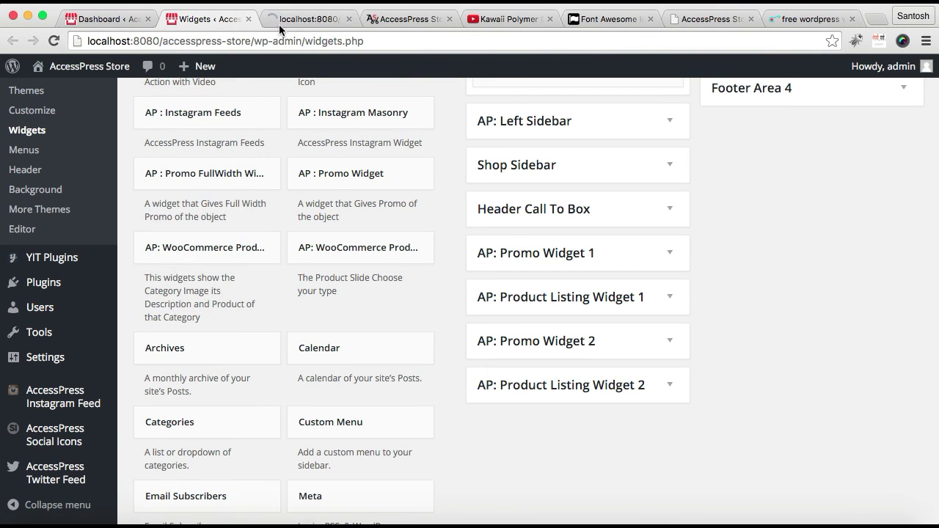
{"action": "left_click", "coordinate": [317, 22]}
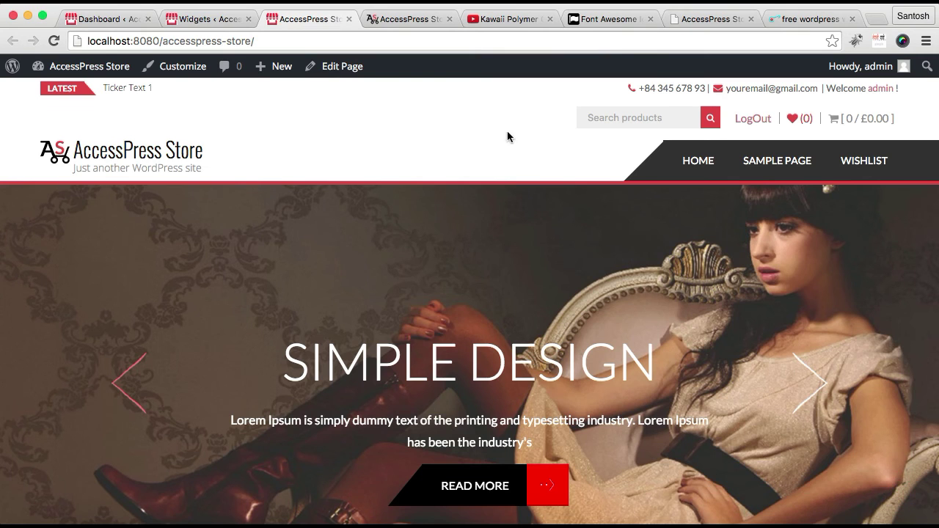
{"action": "scroll", "coordinate": [685, 213], "scroll_direction": "down", "scroll_amount": 1}
{"action": "scroll", "coordinate": [687, 213], "scroll_direction": "up", "scroll_amount": 1}
Return to the Widgets page and add an AP : Call to Action widget to the AP: Video Call to Action area
{"action": "left_click", "coordinate": [206, 20]}
{"action": "scroll", "coordinate": [643, 277], "scroll_direction": "down", "scroll_amount": 1}
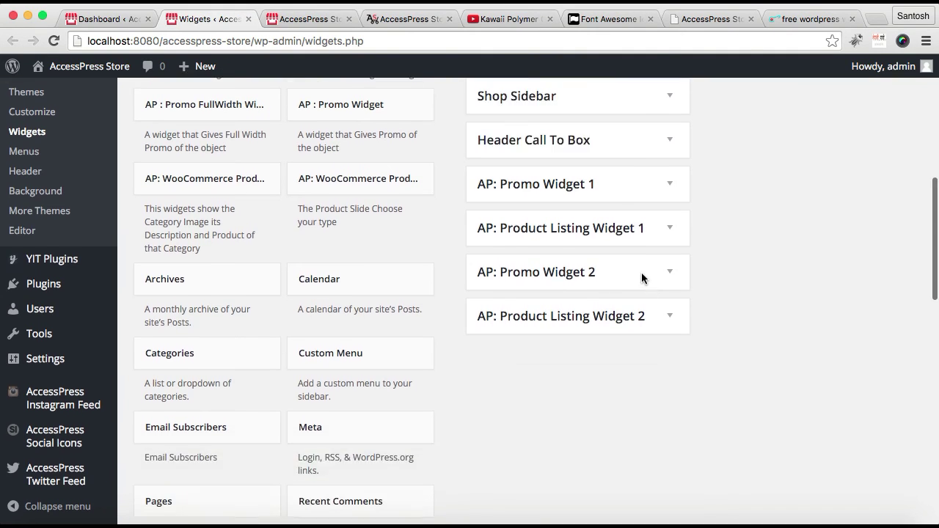
{"action": "scroll", "coordinate": [668, 272], "scroll_direction": "up", "scroll_amount": 6}
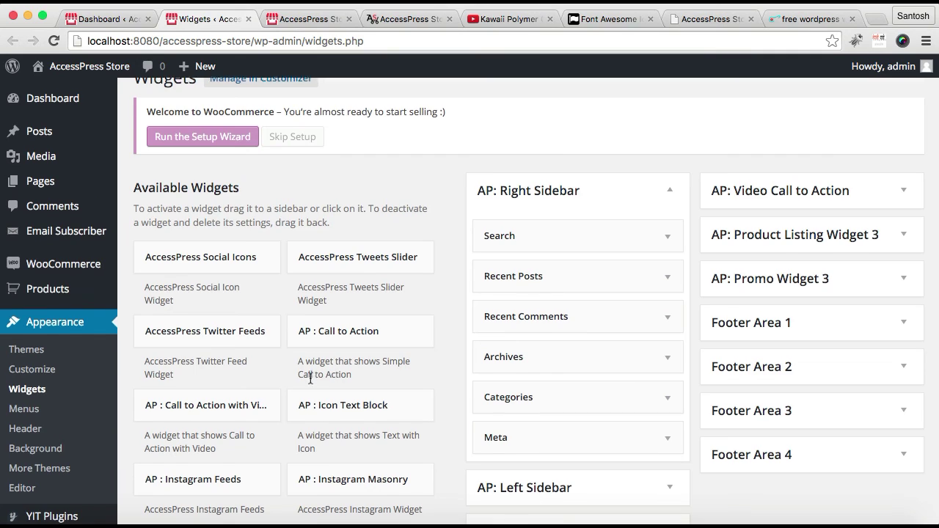
{"action": "scroll", "coordinate": [311, 376], "scroll_direction": "down", "scroll_amount": 3}
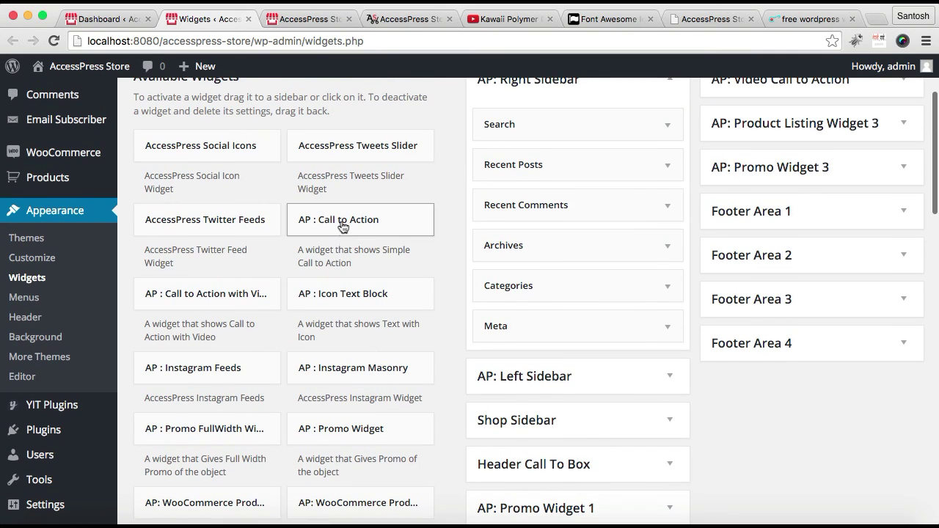
{"action": "left_click_drag", "start_coordinate": [341, 226], "coordinate": [803, 98]}
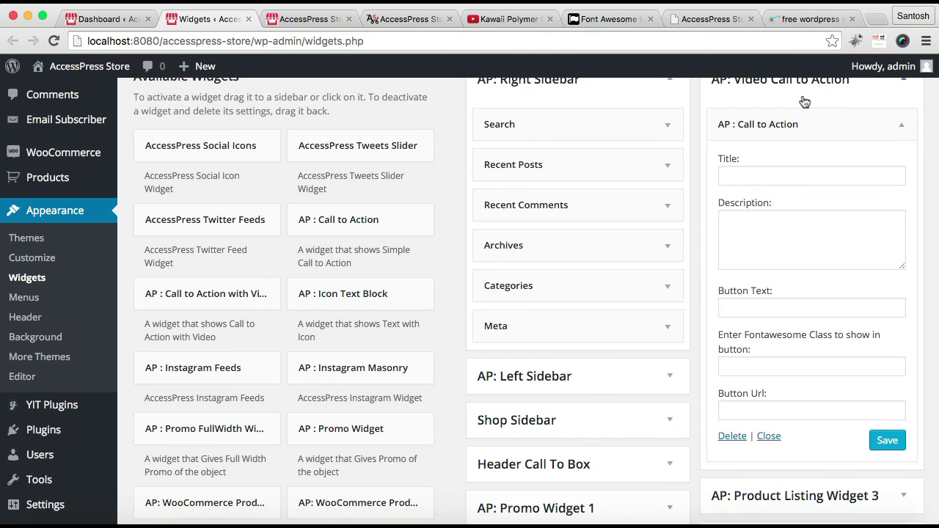
Check the demo site's YouTube section heading and set the Call to Action widget's title to See Us On
{"action": "left_click", "coordinate": [831, 178]}
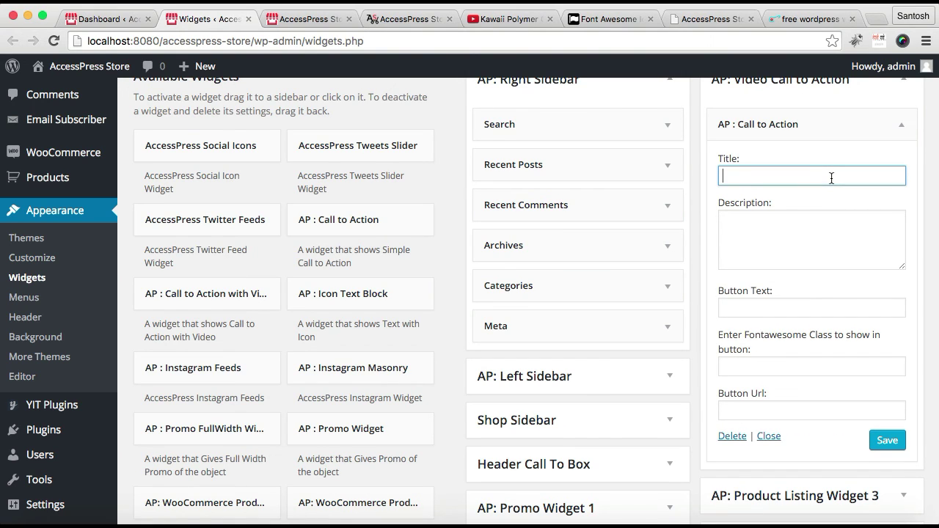
{"action": "left_click", "coordinate": [428, 23]}
{"action": "scroll", "coordinate": [450, 282], "scroll_direction": "down", "scroll_amount": 20}
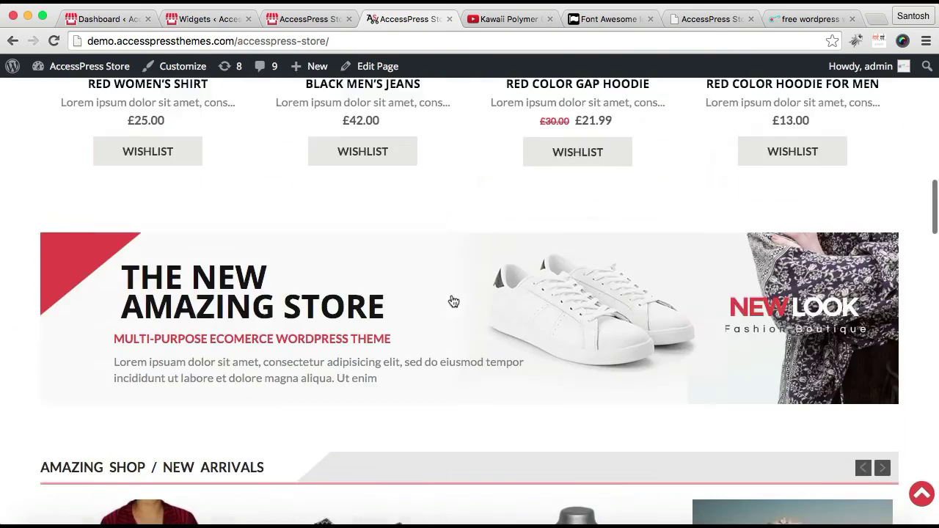
{"action": "scroll", "coordinate": [451, 299], "scroll_direction": "up", "scroll_amount": 6}
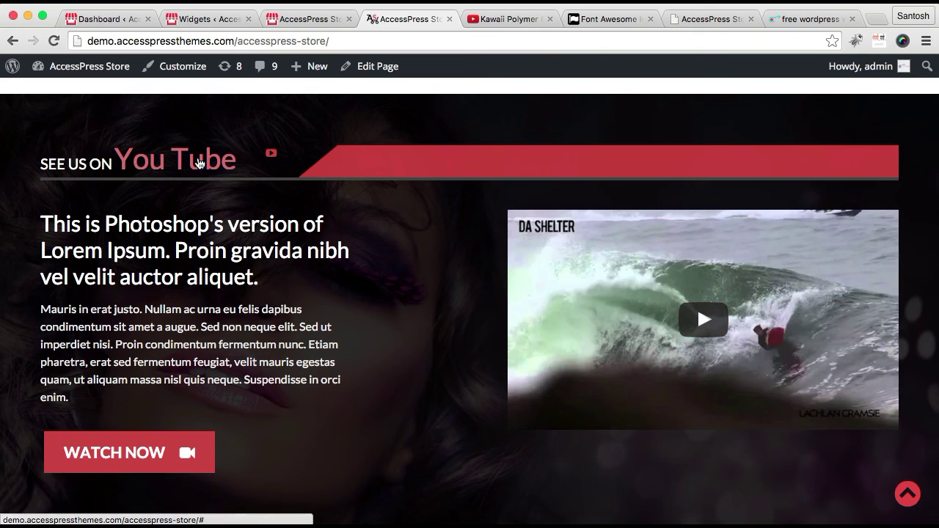
{"action": "left_click", "coordinate": [215, 16]}
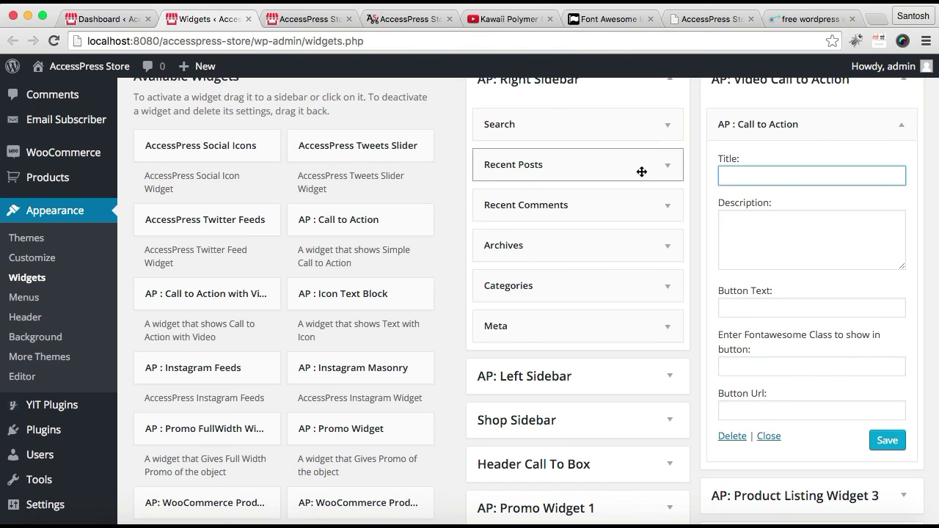
{"action": "type", "text": "See Us On"}
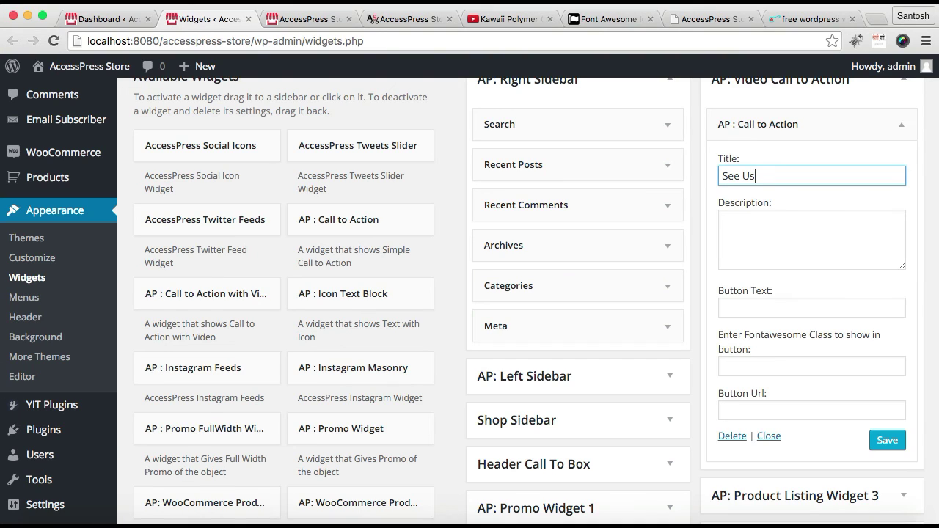
Leave the widget's description empty and set its button text to You Tube
{"action": "left_click", "coordinate": [783, 237]}
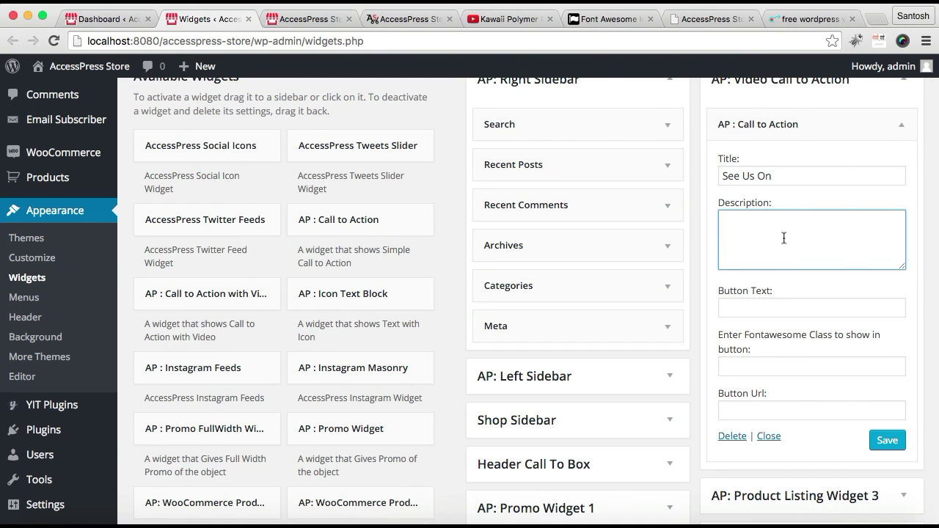
{"action": "scroll", "coordinate": [783, 237], "scroll_direction": "down", "scroll_amount": 2}
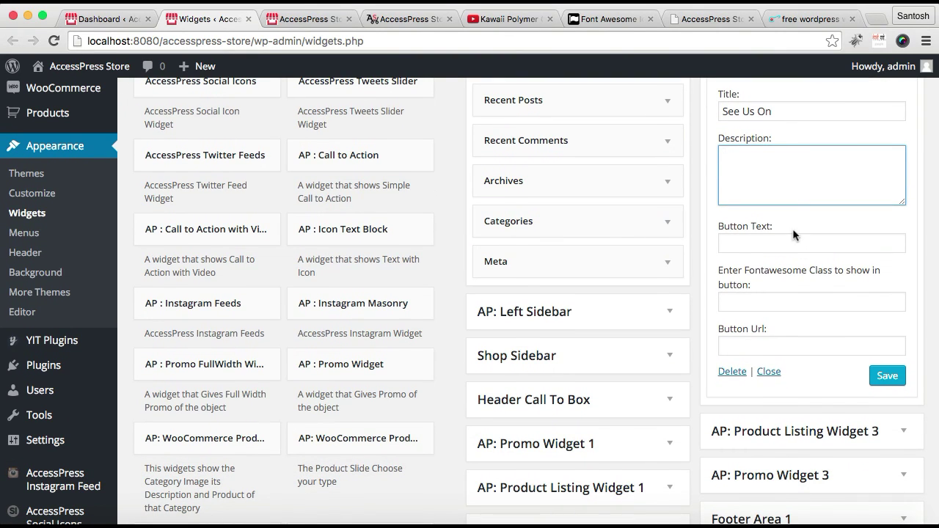
{"action": "left_click", "coordinate": [800, 240]}
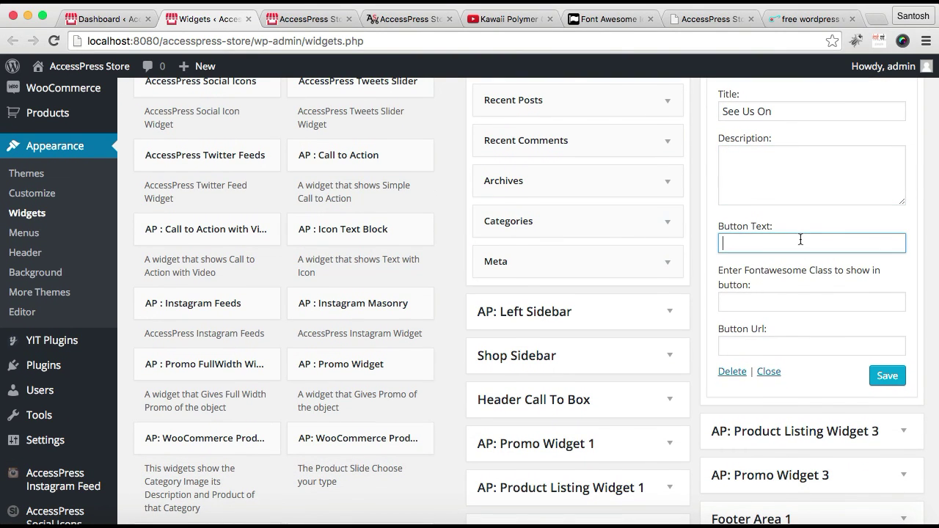
Search the Font Awesome icon library for a YouTube icon to use on the widget's button
{"action": "left_click", "coordinate": [800, 305]}
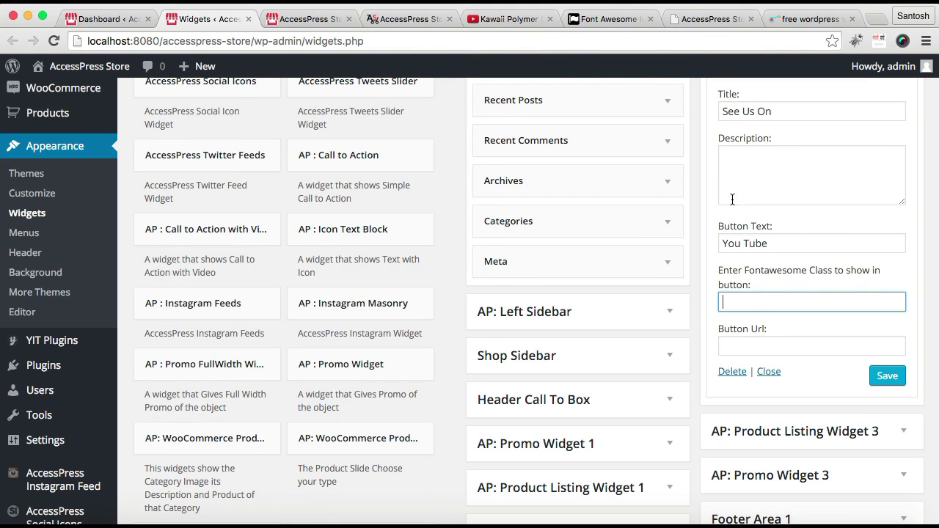
{"action": "left_click", "coordinate": [600, 20]}
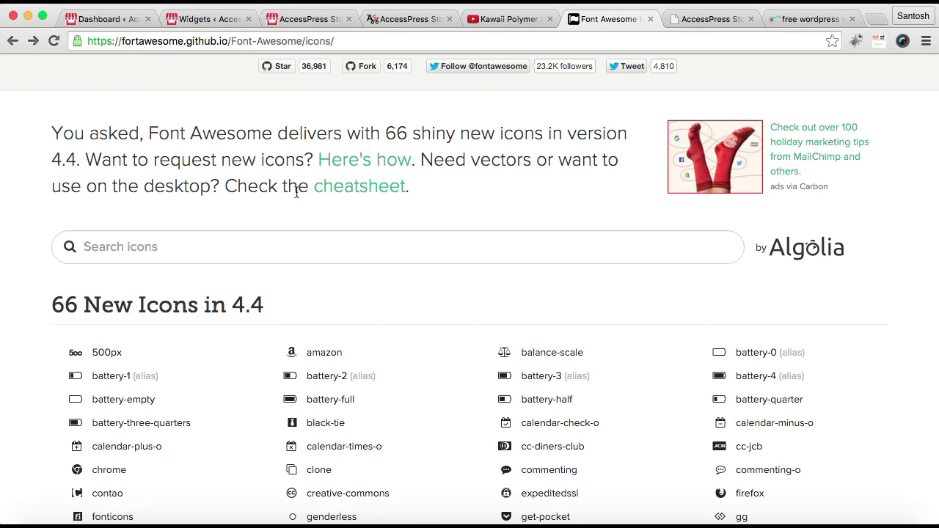
{"action": "scroll", "coordinate": [369, 268], "scroll_direction": "down", "scroll_amount": 2}
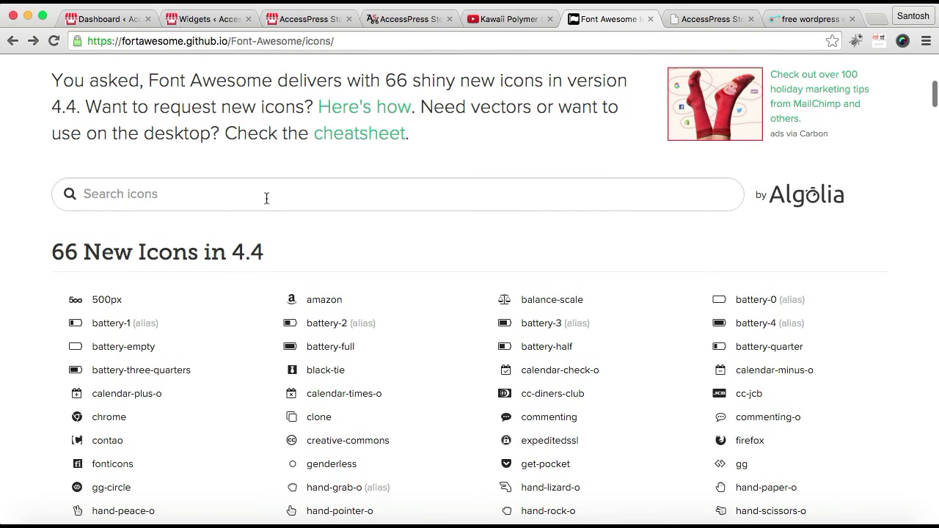
{"action": "left_click", "coordinate": [266, 198]}
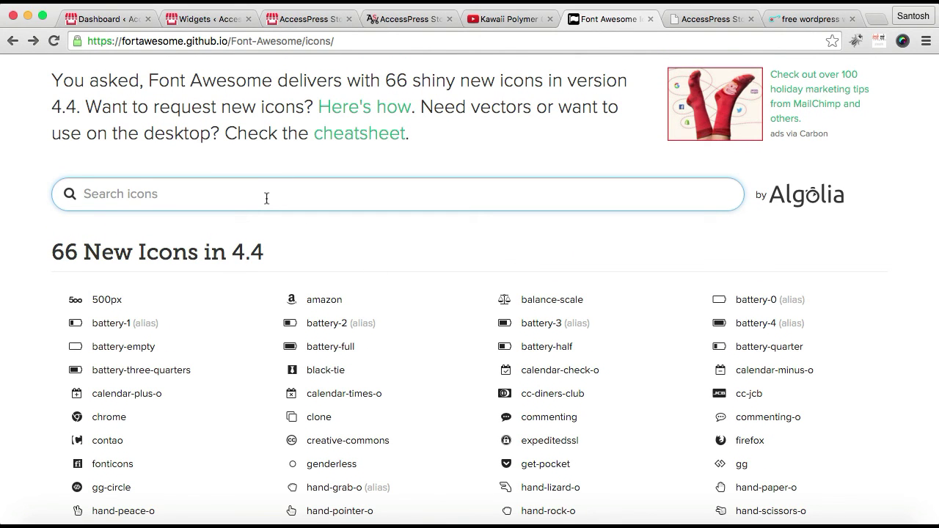
{"action": "type", "text": "YOutube"}
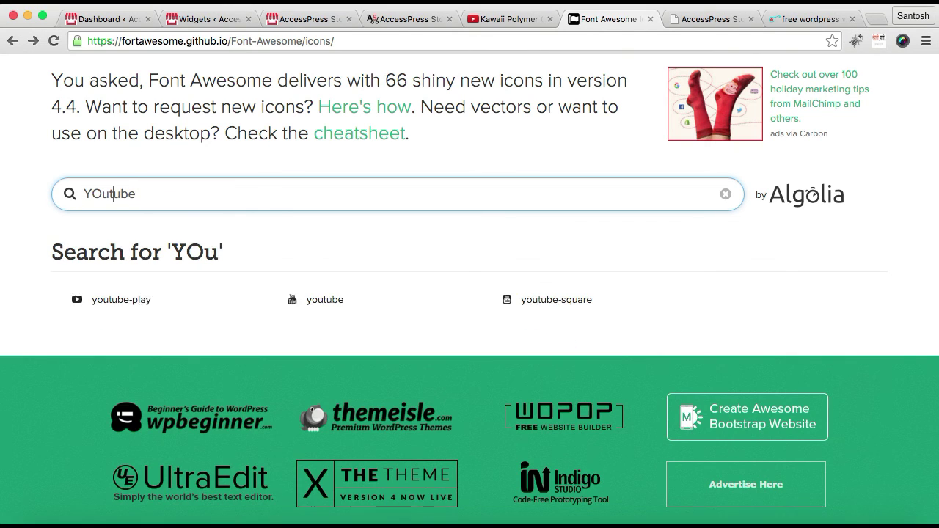
{"action": "left_click", "coordinate": [88, 194]}
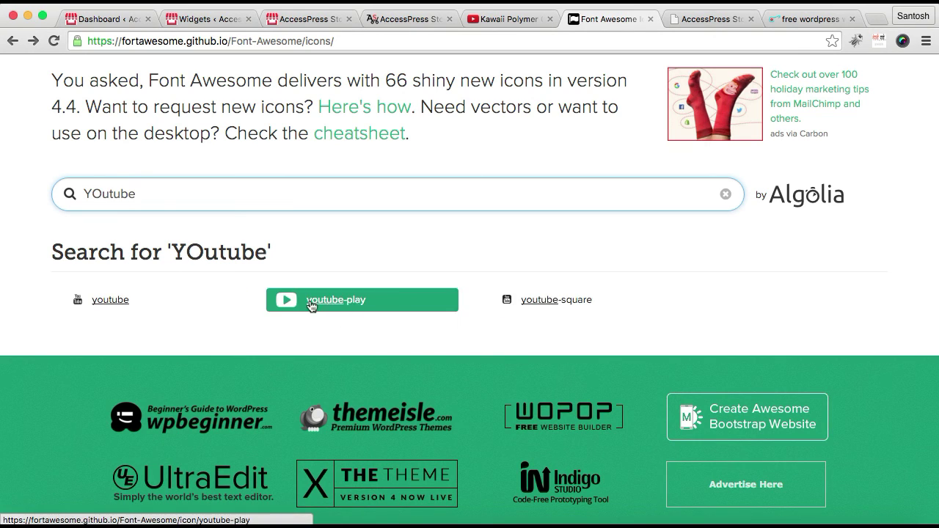
Compare with the demo's icon, open the youtube-play icon and copy its class fa-youtube-play into the widget's Fontawesome class field
{"action": "left_click", "coordinate": [394, 24]}
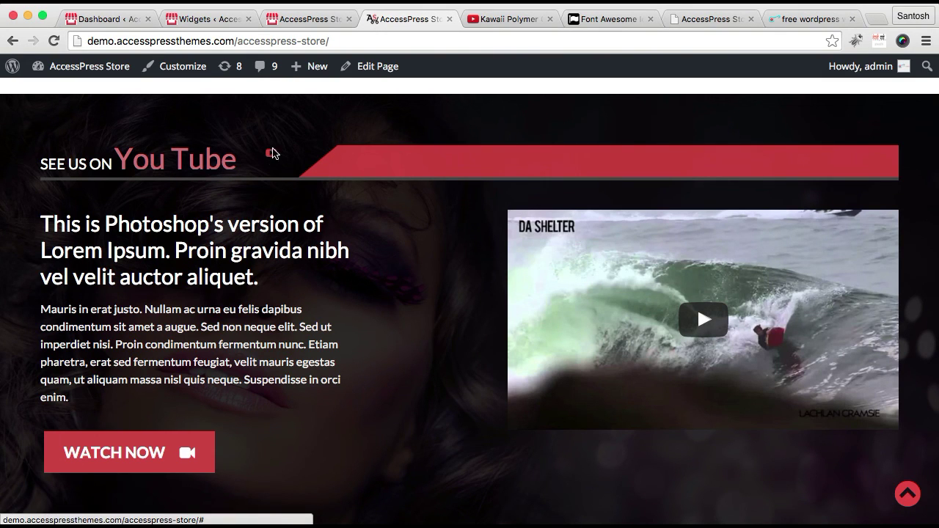
{"action": "left_click", "coordinate": [591, 22]}
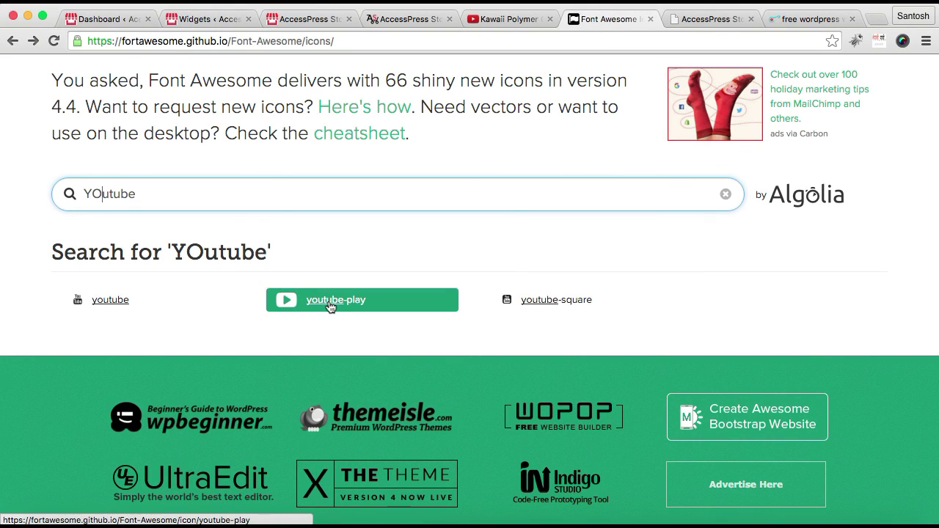
{"action": "left_click", "coordinate": [331, 306]}
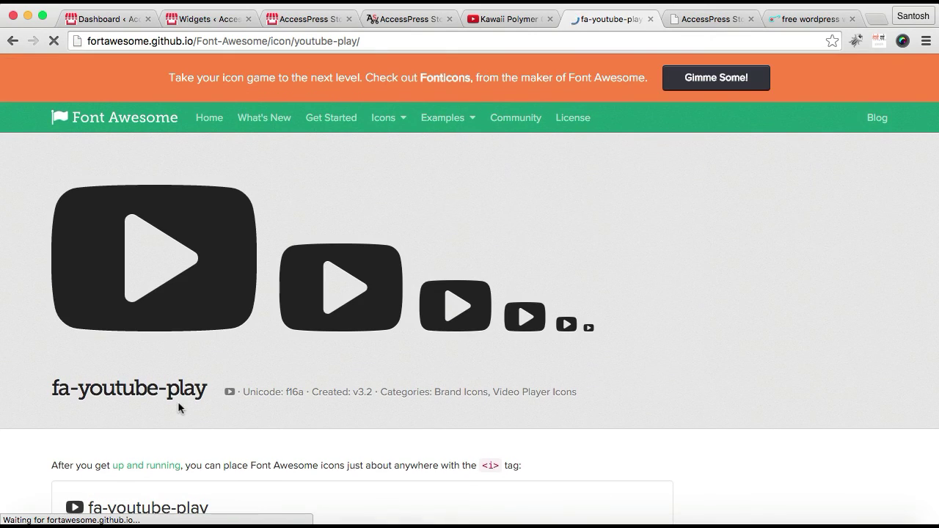
{"action": "left_click_drag", "start_coordinate": [209, 391], "coordinate": [49, 396]}
{"action": "key", "text": "super+c"}
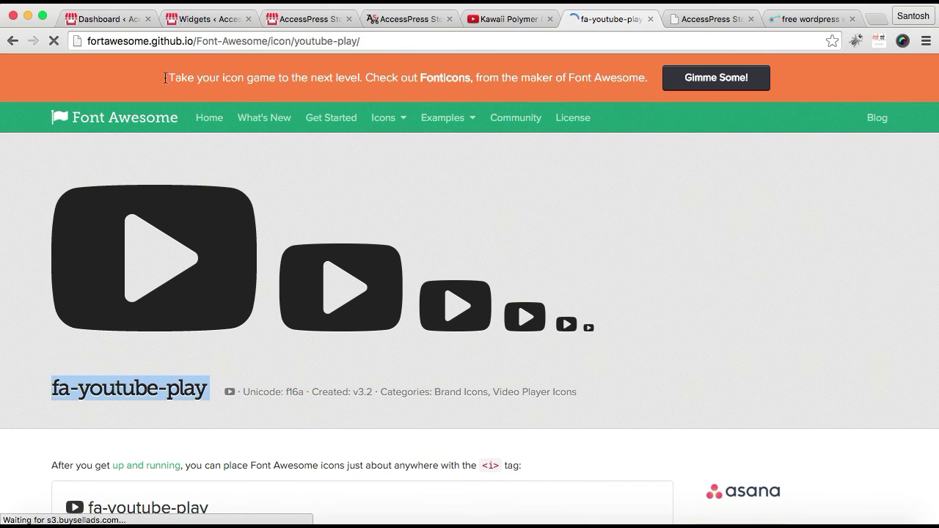
{"action": "left_click", "coordinate": [212, 21]}
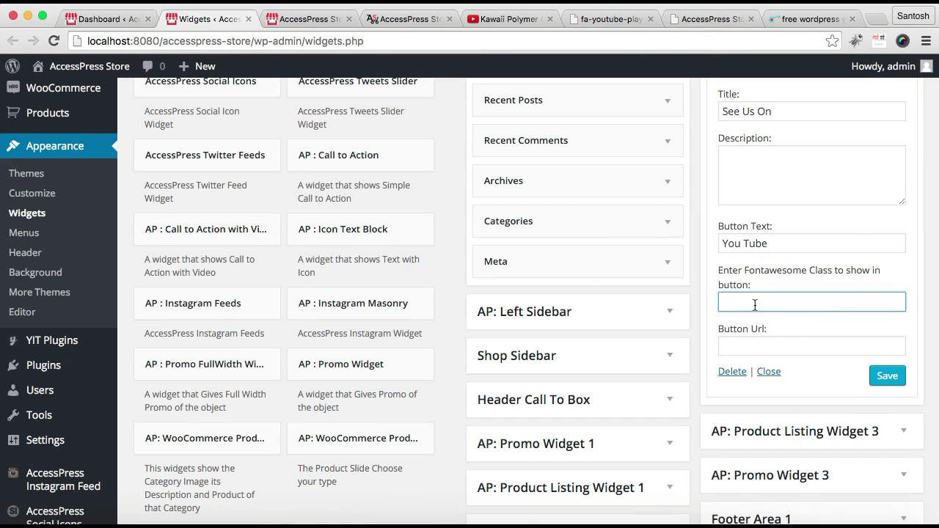
{"action": "key", "text": "super+v"}
Copy the Kawaii Polymer Clay Tutorial video's YouTube address into the widget's button URL and save the widget
{"action": "left_click", "coordinate": [774, 345]}
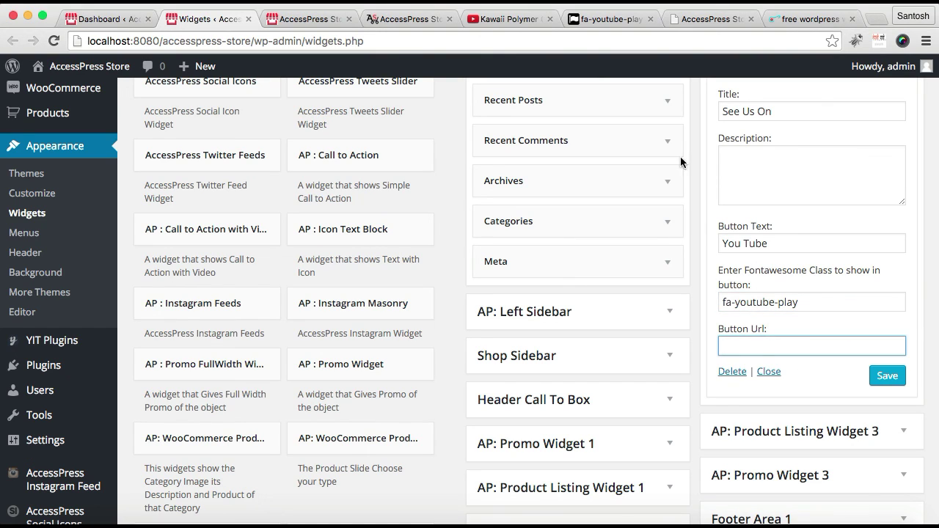
{"action": "left_click", "coordinate": [494, 20]}
{"action": "left_click", "coordinate": [343, 41]}
{"action": "key", "text": "super+c"}
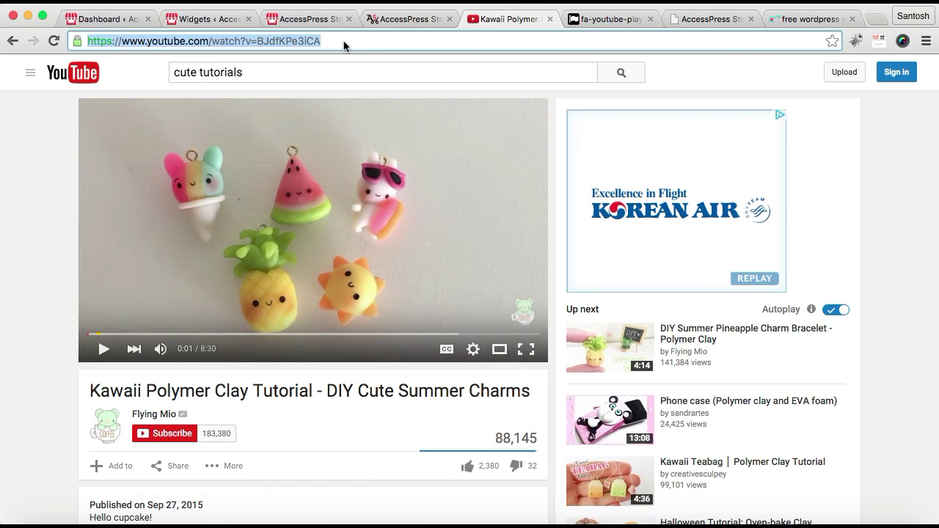
{"action": "left_click", "coordinate": [205, 19]}
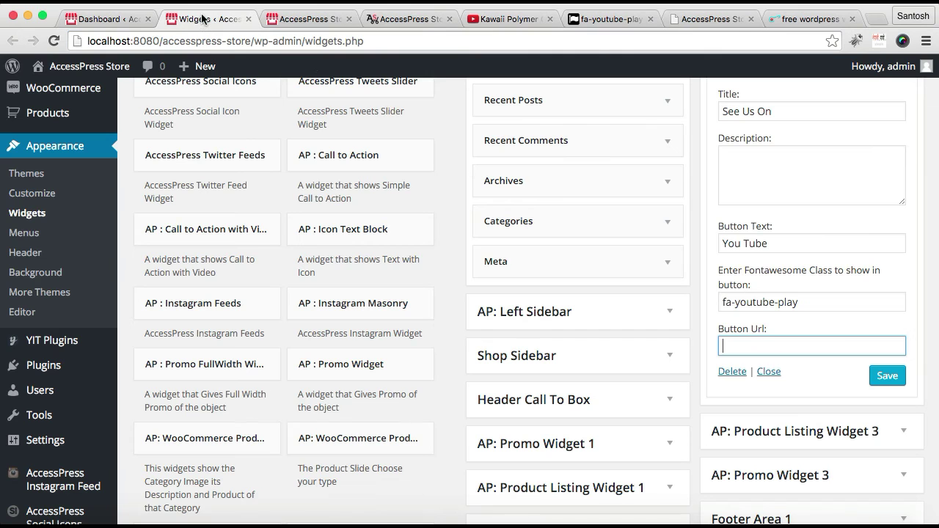
{"action": "key", "text": "super+v"}
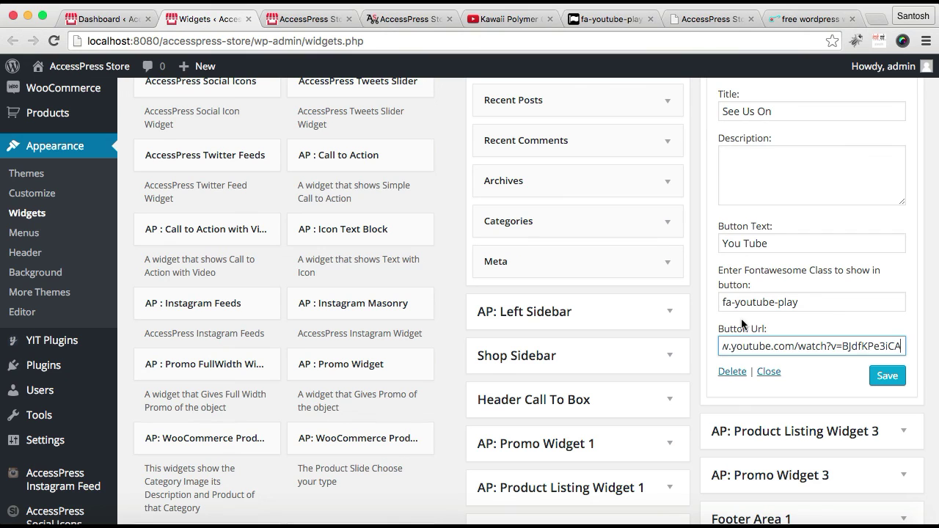
{"action": "scroll", "coordinate": [864, 222], "scroll_direction": "up", "scroll_amount": 2}
{"action": "scroll", "coordinate": [864, 223], "scroll_direction": "down", "scroll_amount": 1}
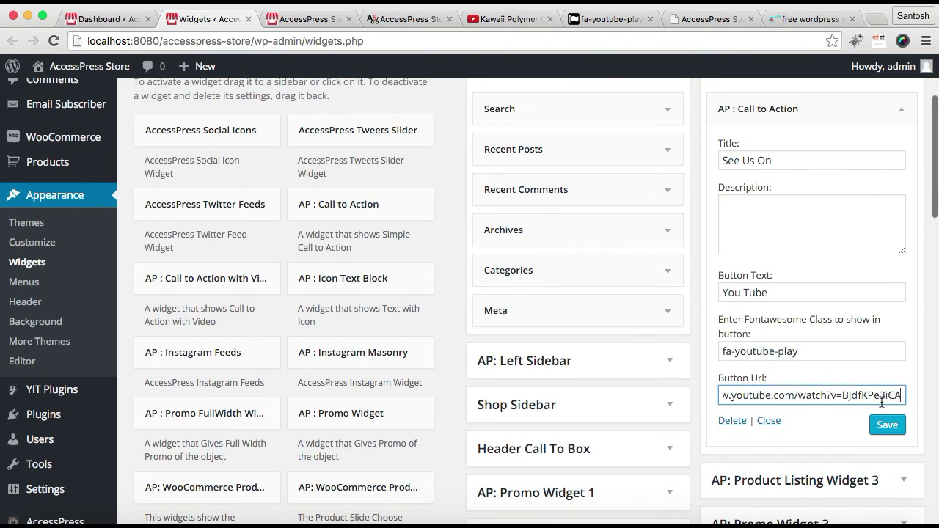
{"action": "left_click", "coordinate": [886, 434]}
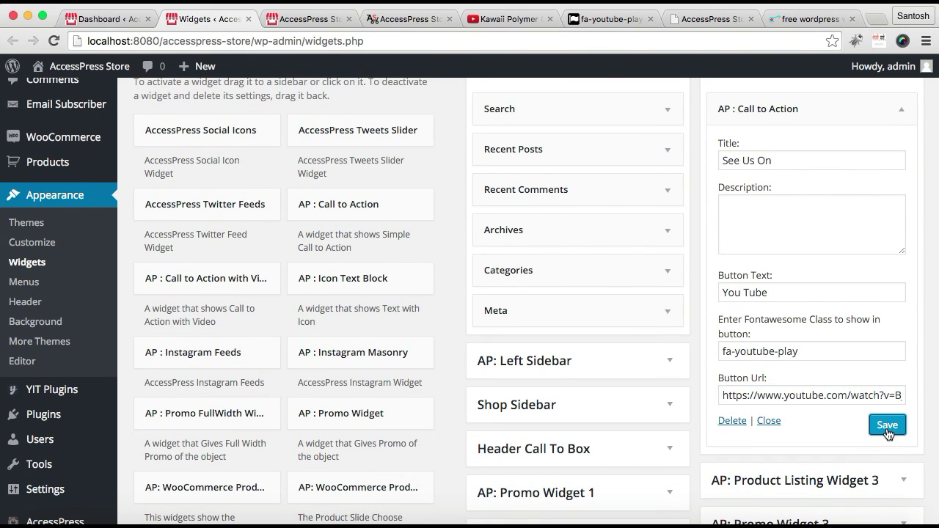
Reload the local site and check the See Us On You Tube heading near the end of the page
{"action": "left_click", "coordinate": [317, 21]}
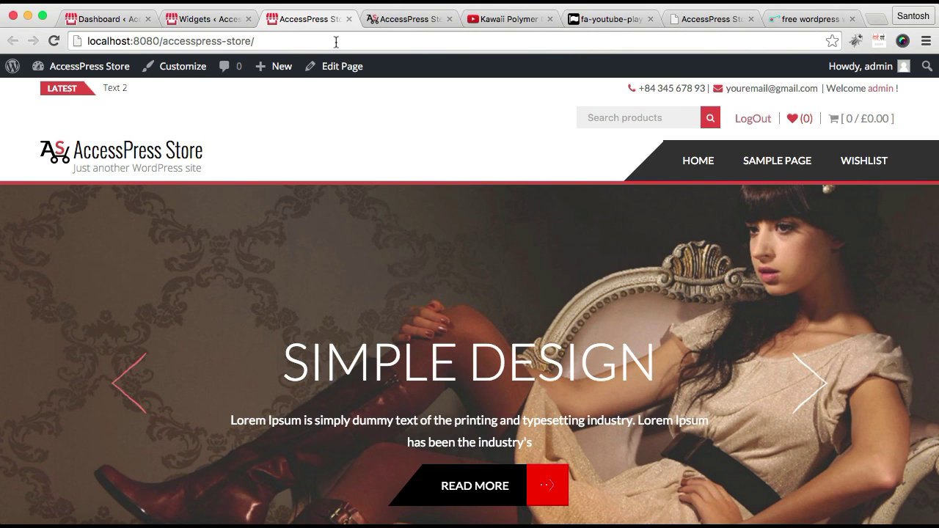
{"action": "left_click", "coordinate": [336, 42]}
{"action": "key", "text": "Return"}
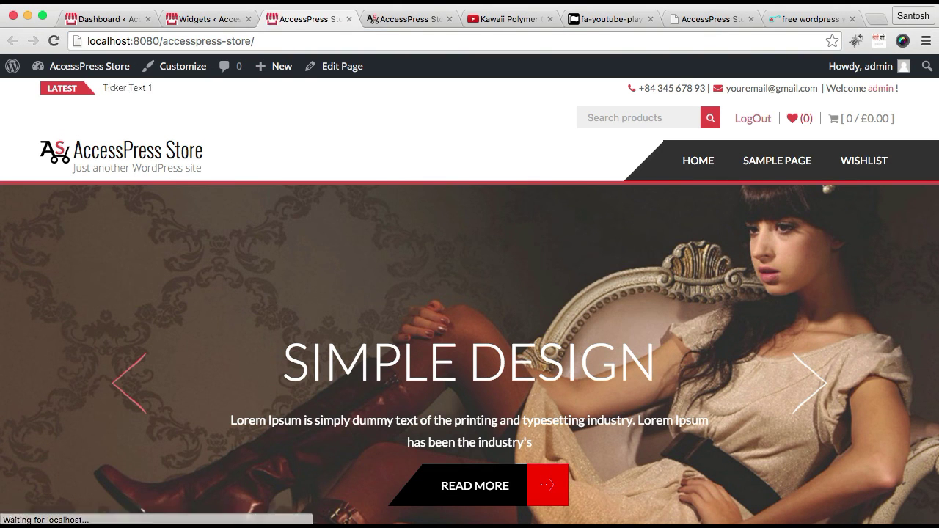
{"action": "scroll", "coordinate": [560, 438], "scroll_direction": "down", "scroll_amount": 15}
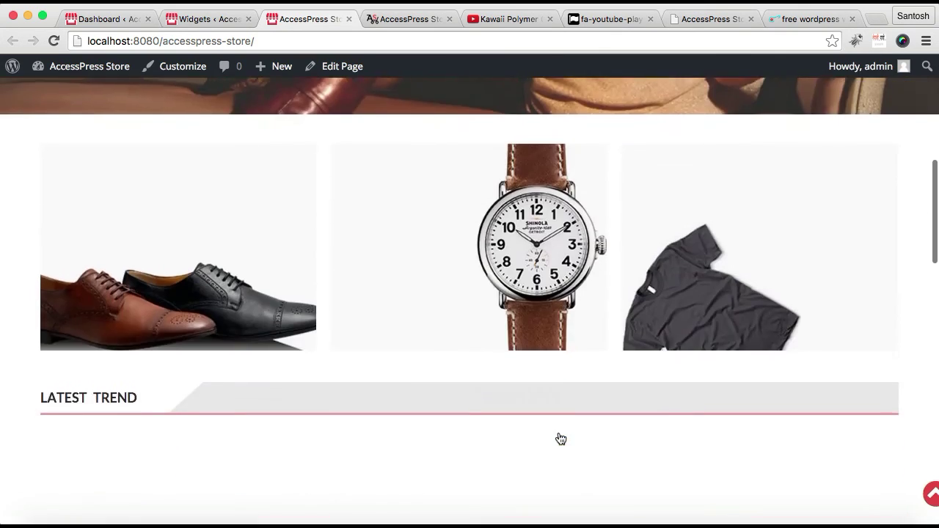
{"action": "scroll", "coordinate": [560, 438], "scroll_direction": "down", "scroll_amount": 3}
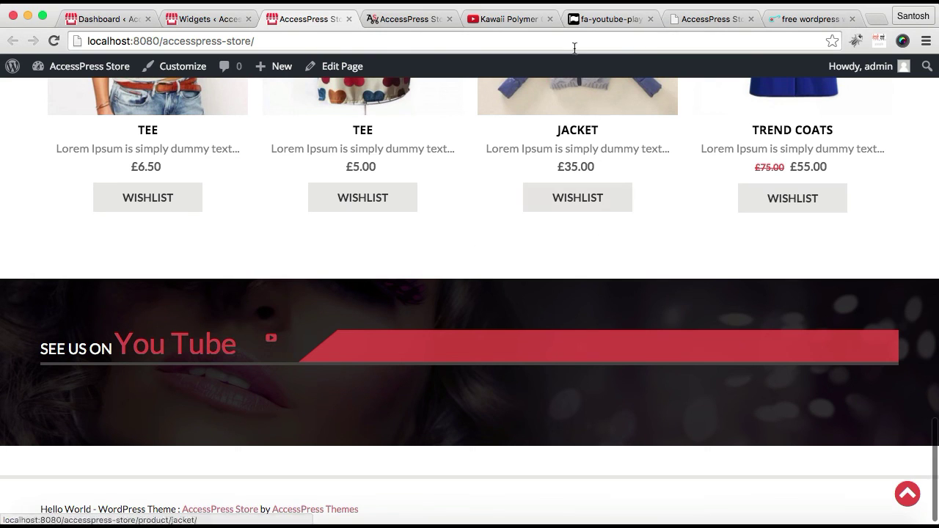
Examine the text, Watch Now button and video beneath the demo's YouTube heading, and return to the Widgets page
{"action": "left_click", "coordinate": [409, 24]}
{"action": "scroll", "coordinate": [524, 266], "scroll_direction": "down", "scroll_amount": 2}
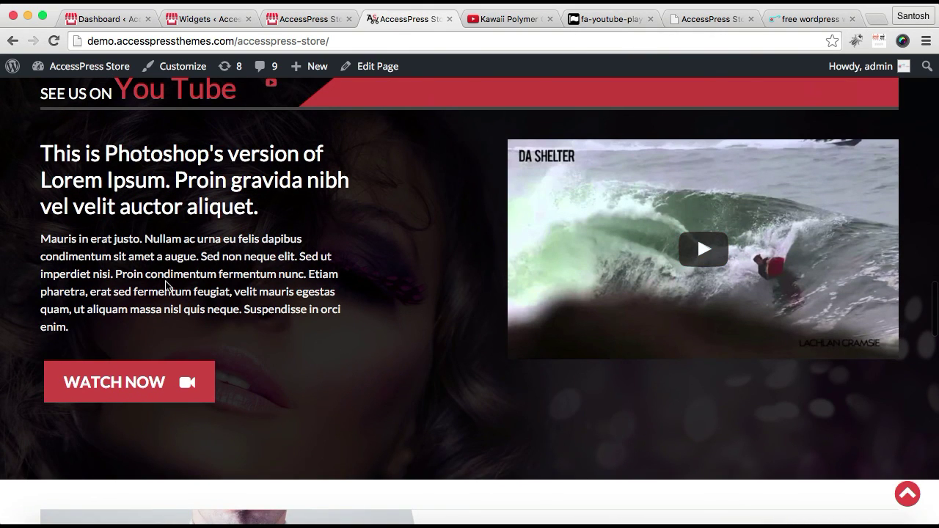
{"action": "left_click", "coordinate": [207, 22]}
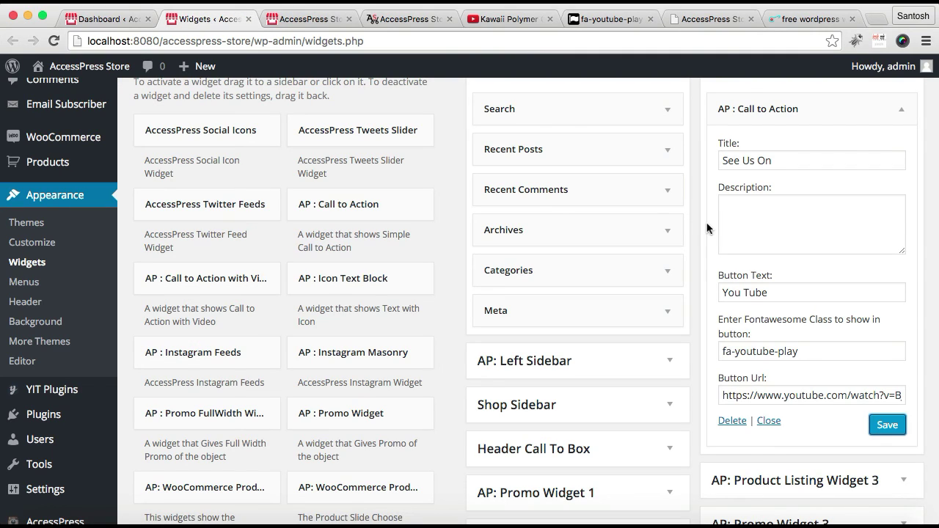
Collapse the AP : Call to Action widget and add AP : Call to Action with Video to the AP: Video Call to Action area
{"action": "left_click", "coordinate": [903, 112]}
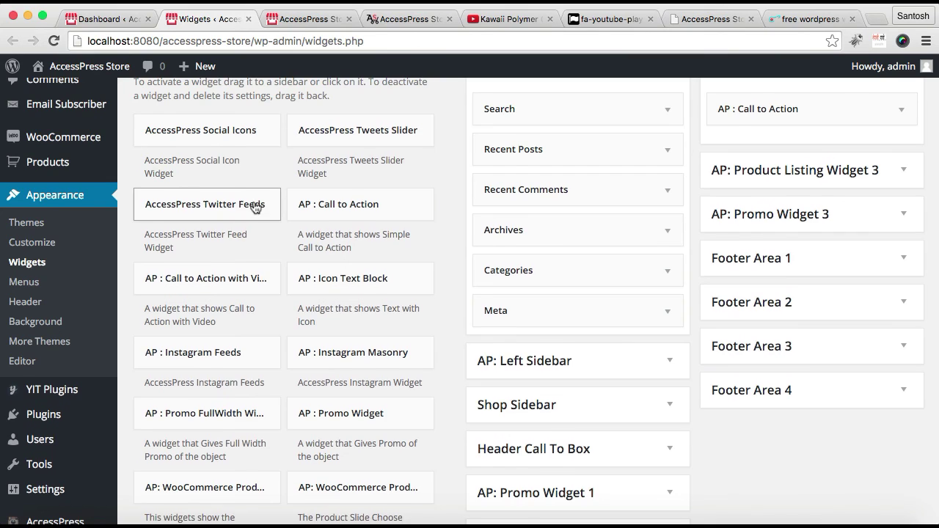
{"action": "scroll", "coordinate": [260, 203], "scroll_direction": "down", "scroll_amount": 1}
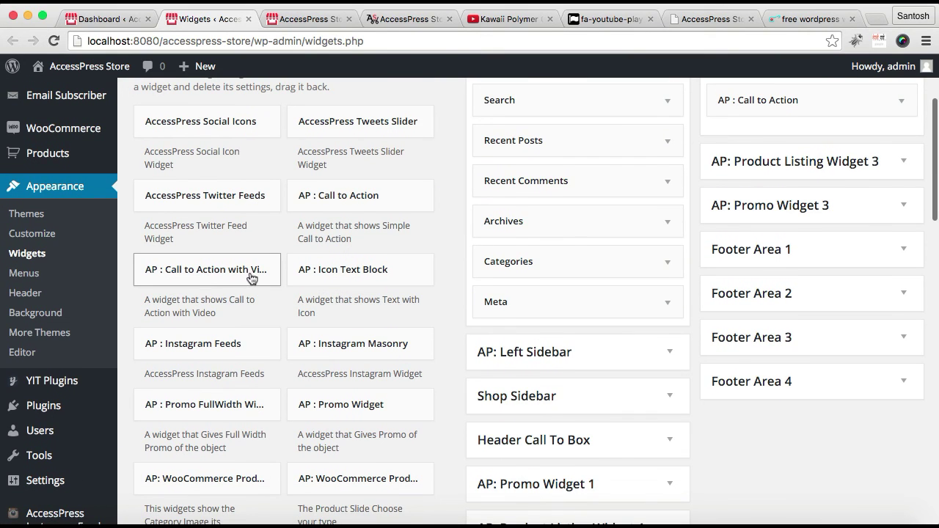
{"action": "left_click_drag", "start_coordinate": [230, 271], "coordinate": [820, 127]}
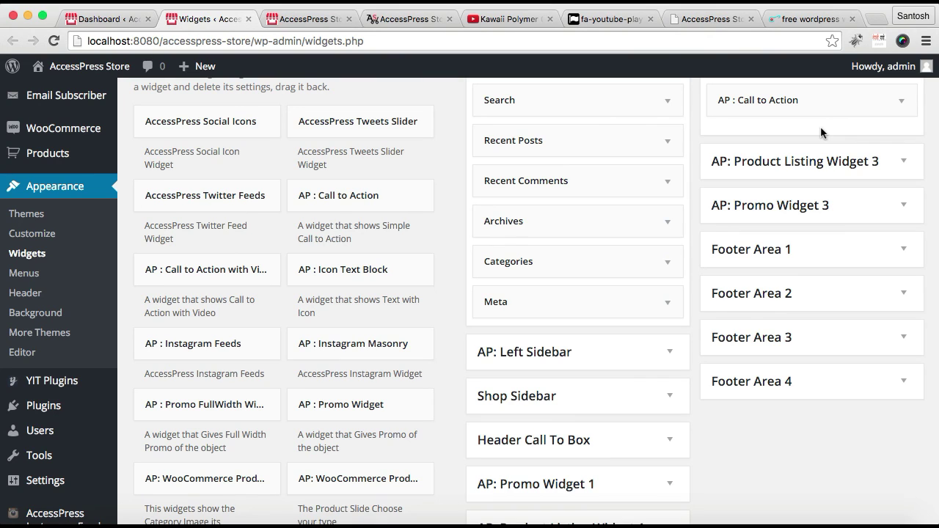
{"action": "left_click", "coordinate": [237, 272]}
{"action": "scroll", "coordinate": [220, 410], "scroll_direction": "down", "scroll_amount": 4}
{"action": "scroll", "coordinate": [220, 409], "scroll_direction": "down", "scroll_amount": 3}
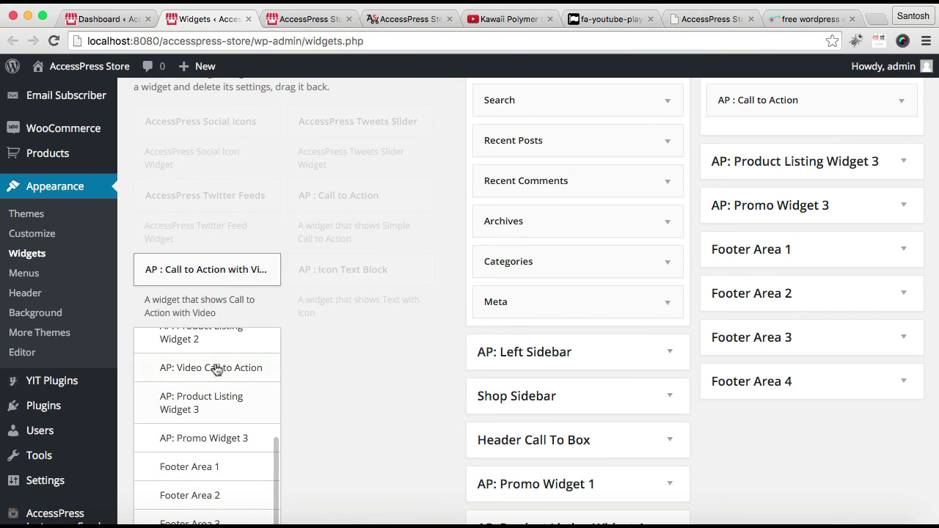
{"action": "left_click", "coordinate": [217, 368]}
{"action": "scroll", "coordinate": [242, 451], "scroll_direction": "down", "scroll_amount": 5}
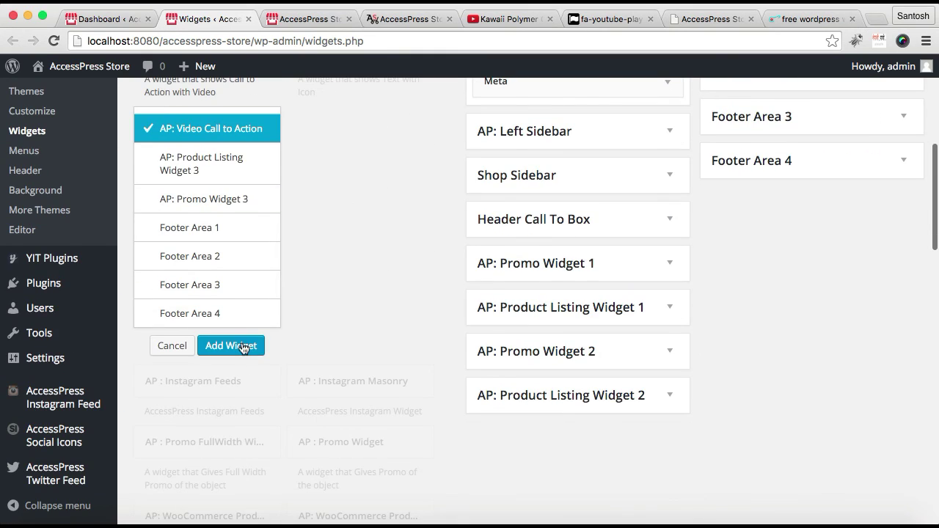
{"action": "left_click", "coordinate": [242, 343]}
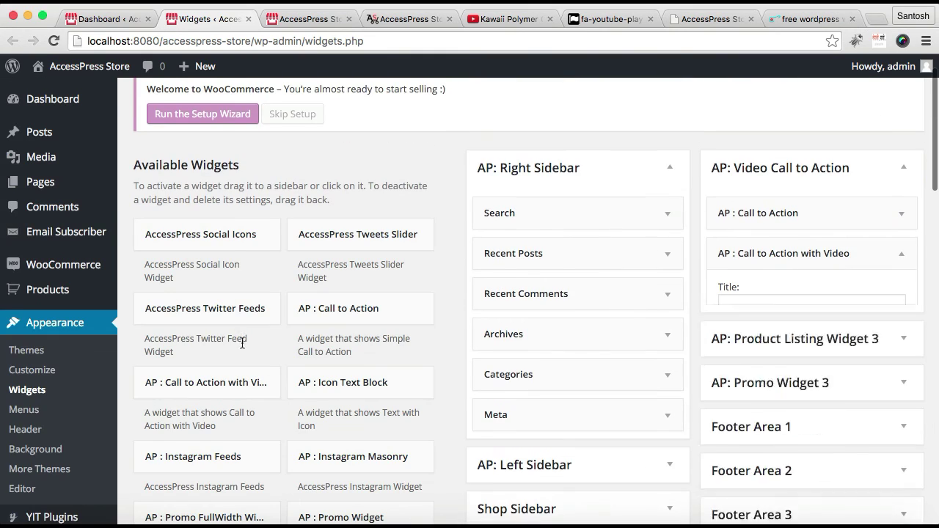
Check the demo's heading, then copy the opening Lorem Ipsum text through "industry's" from the TextEdit document into the video widget's title
{"action": "left_click", "coordinate": [762, 302]}
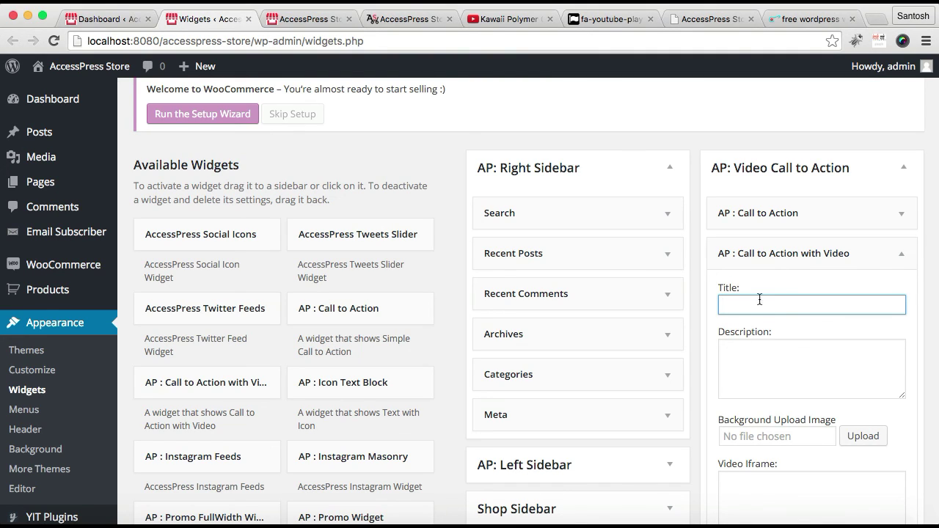
{"action": "left_click", "coordinate": [367, 20]}
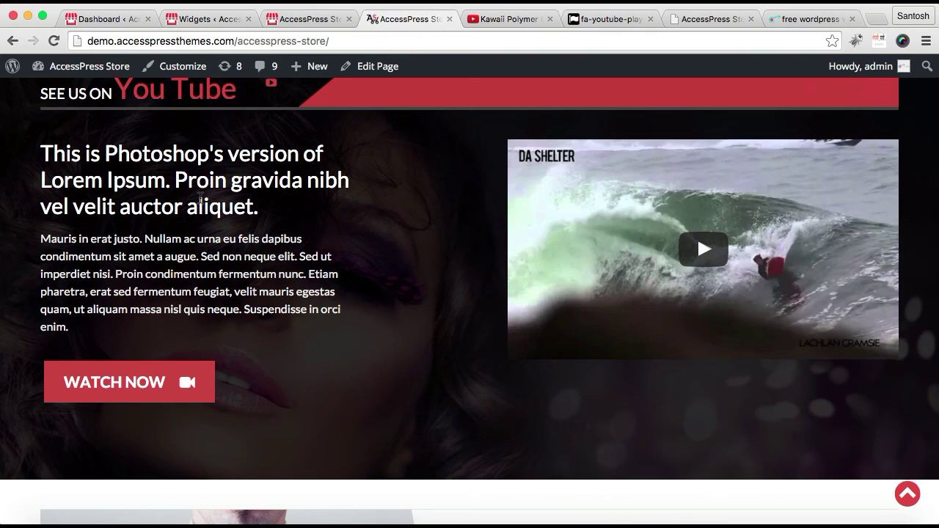
{"action": "left_click", "coordinate": [220, 19]}
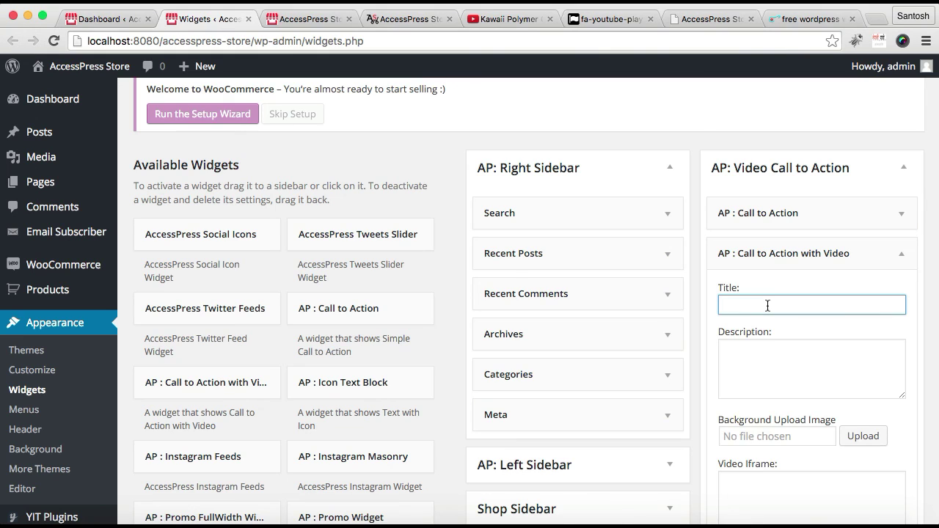
{"action": "left_click", "coordinate": [192, 522]}
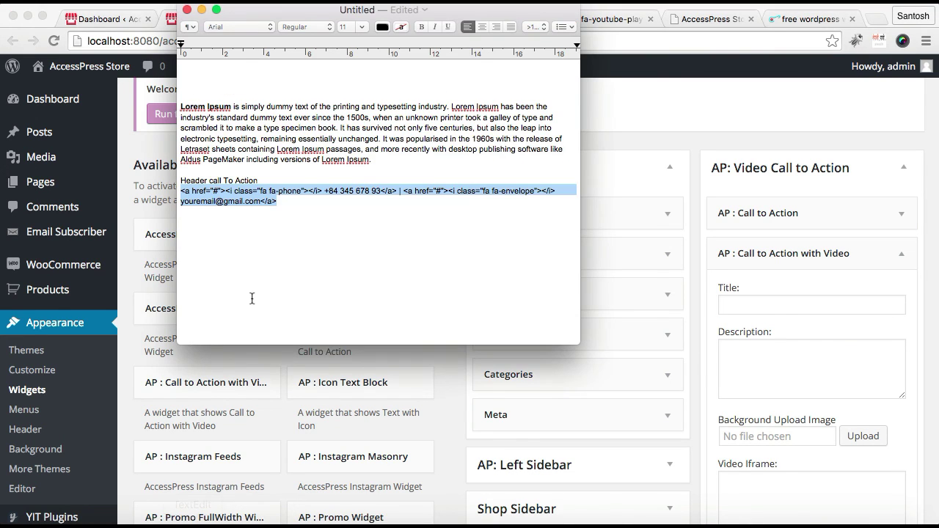
{"action": "left_click_drag", "start_coordinate": [182, 106], "coordinate": [213, 116]}
{"action": "key", "text": "super+c"}
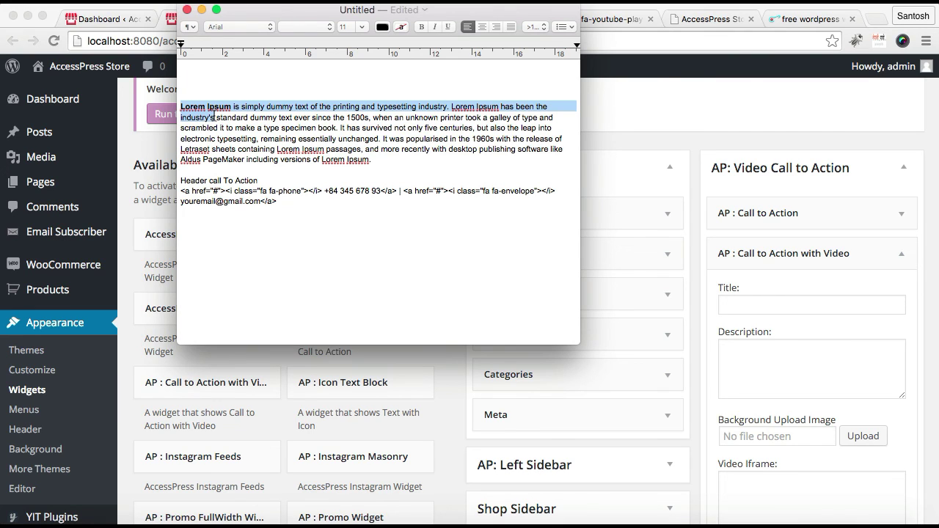
{"action": "left_click", "coordinate": [786, 303]}
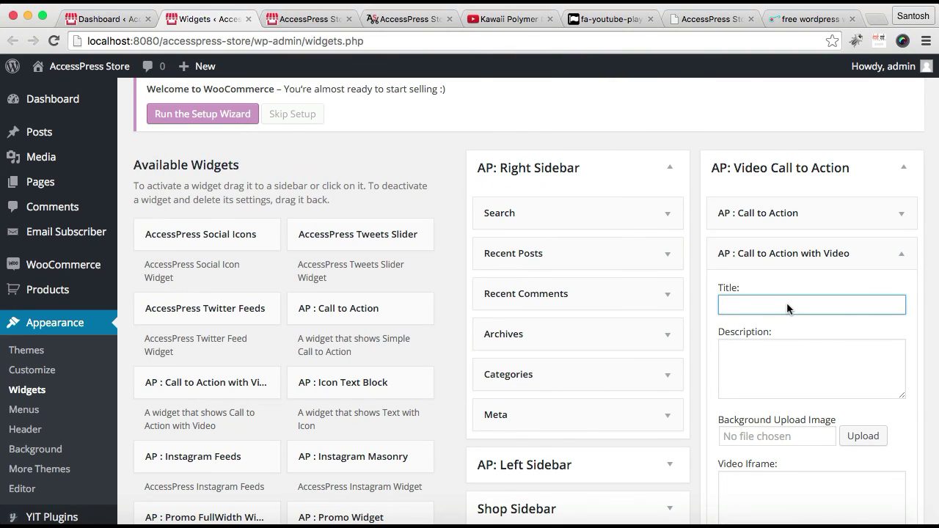
{"action": "key", "text": "super+v"}
Copy the TextEdit sentence from "It has survived not only five centuries" to "remaining essentially unchanged." into the widget's description
{"action": "left_click", "coordinate": [779, 367]}
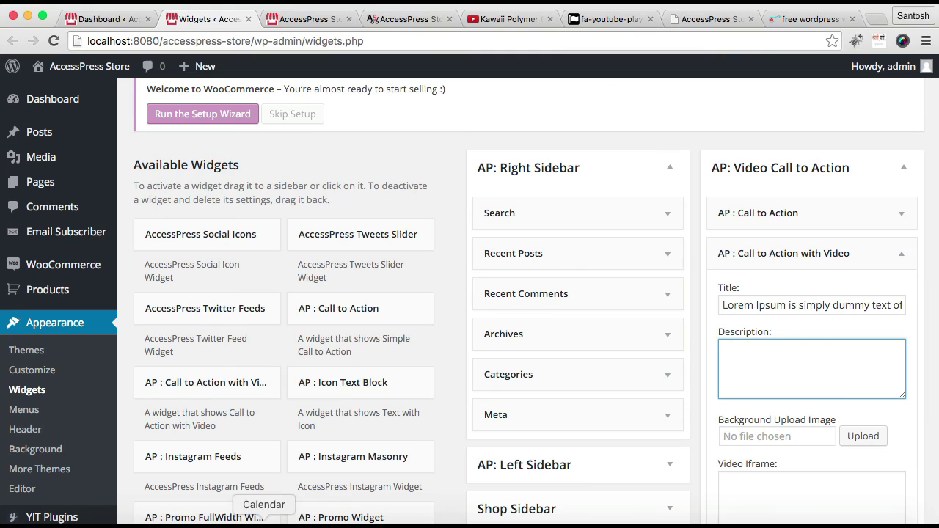
{"action": "left_click", "coordinate": [192, 522]}
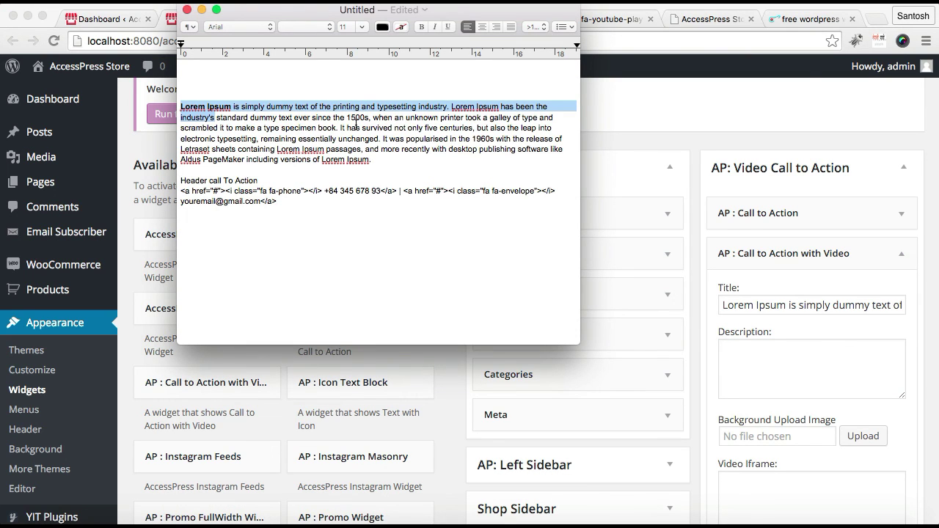
{"action": "left_click_drag", "start_coordinate": [342, 127], "coordinate": [382, 139]}
{"action": "key", "text": "super+c"}
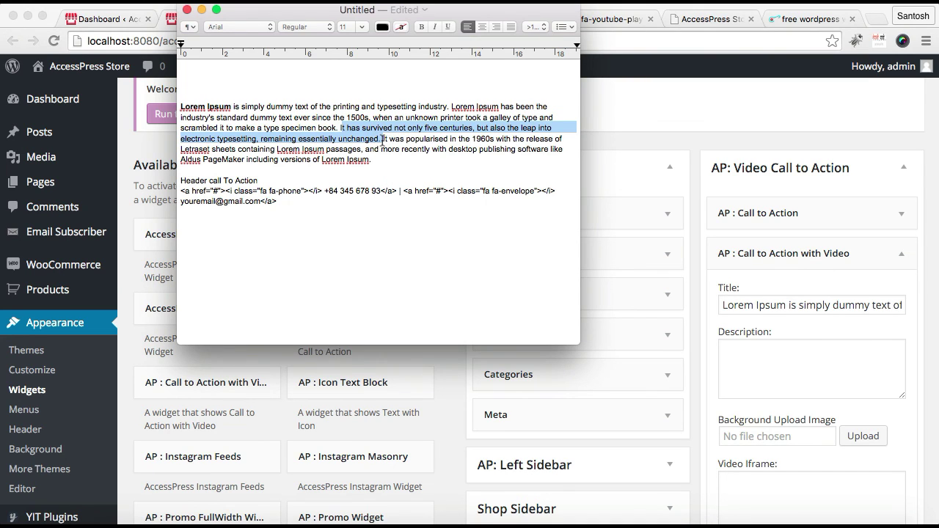
{"action": "left_click", "coordinate": [757, 380]}
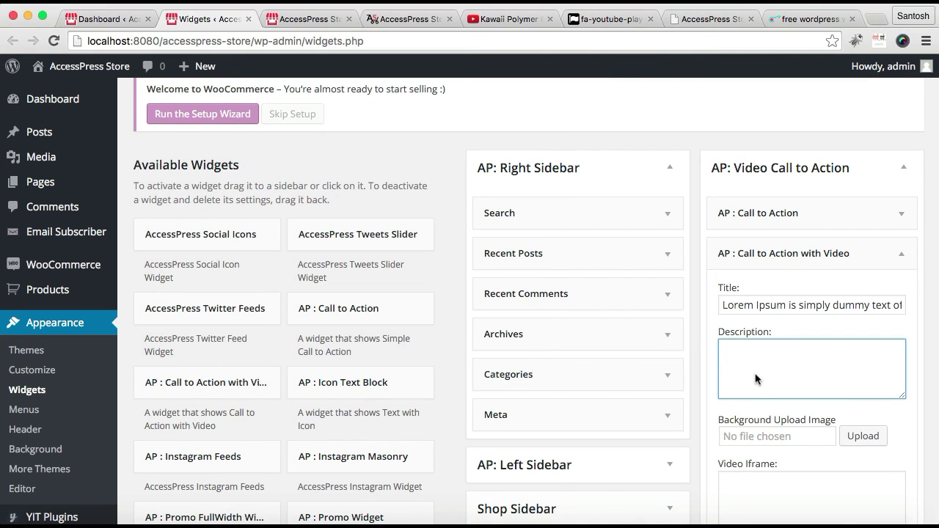
{"action": "key", "text": "super+v"}
Upload summerfield-336672_1280.jpg from Downloads and select it as the video widget's background image
{"action": "scroll", "coordinate": [839, 367], "scroll_direction": "down", "scroll_amount": 5}
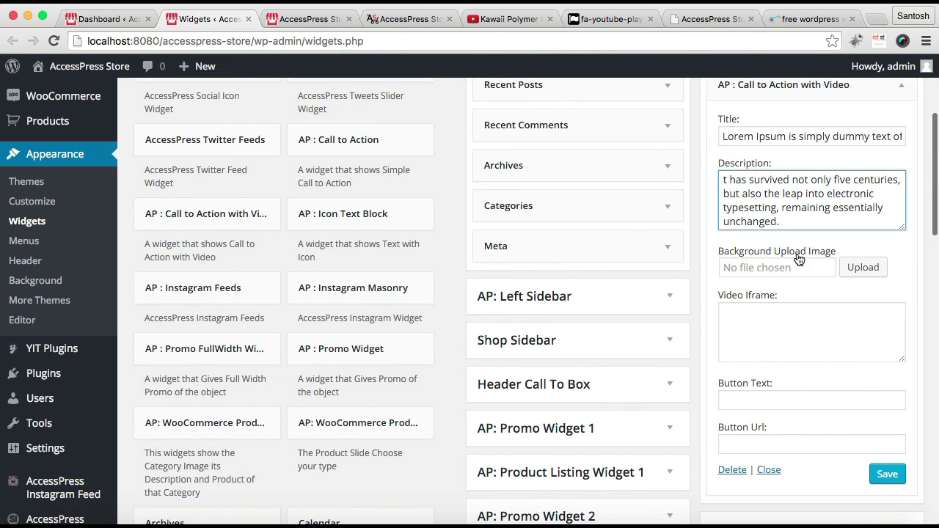
{"action": "left_click", "coordinate": [853, 269]}
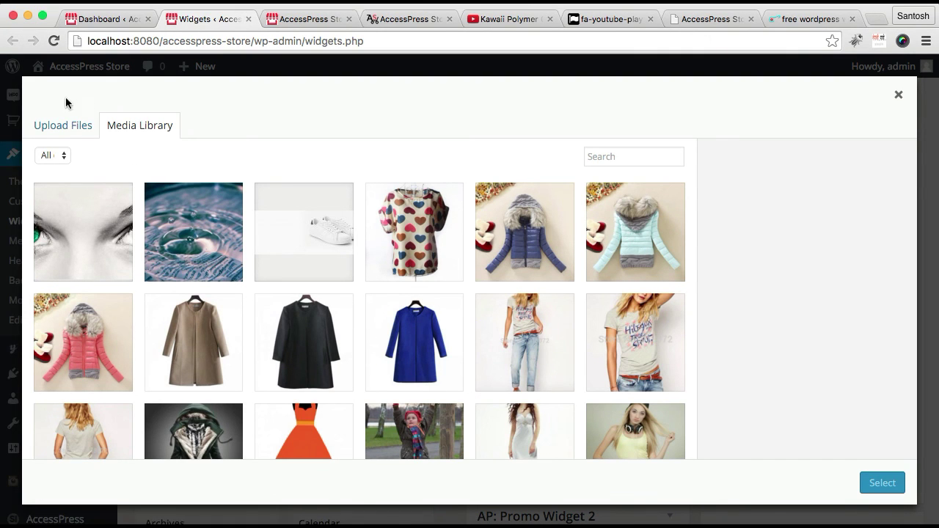
{"action": "left_click", "coordinate": [66, 126]}
{"action": "left_click", "coordinate": [482, 303]}
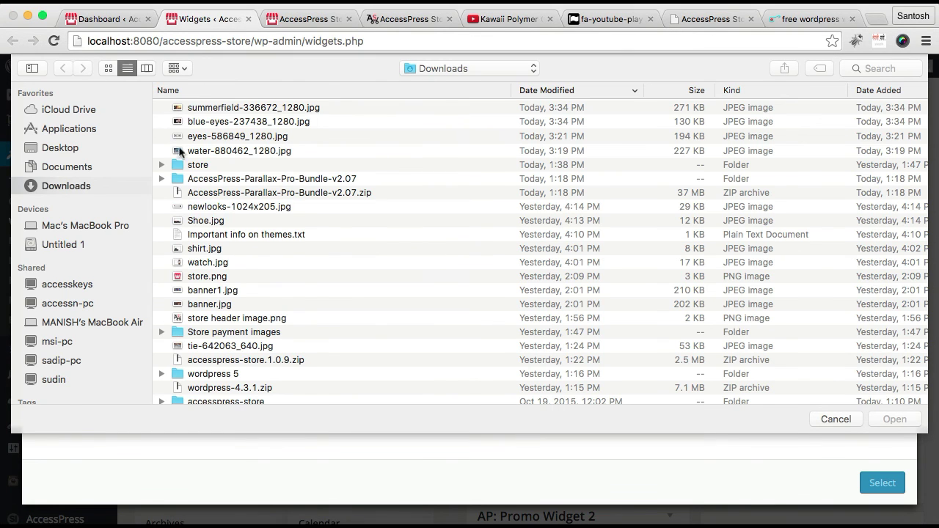
{"action": "left_click", "coordinate": [199, 109]}
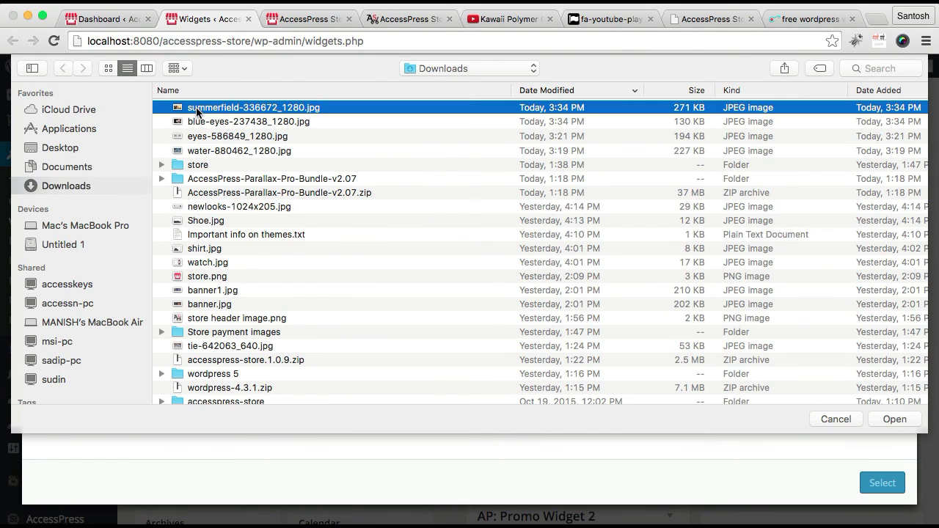
{"action": "left_click", "coordinate": [894, 419]}
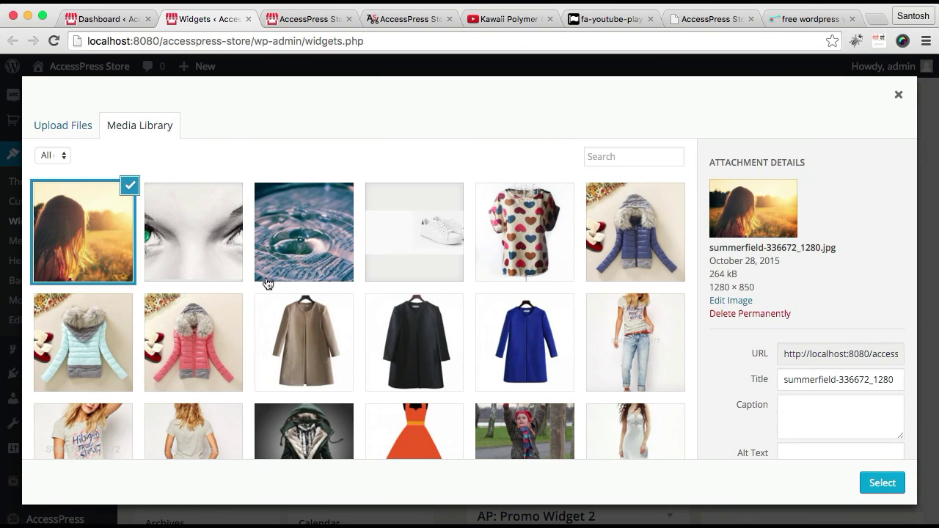
{"action": "left_click", "coordinate": [881, 482]}
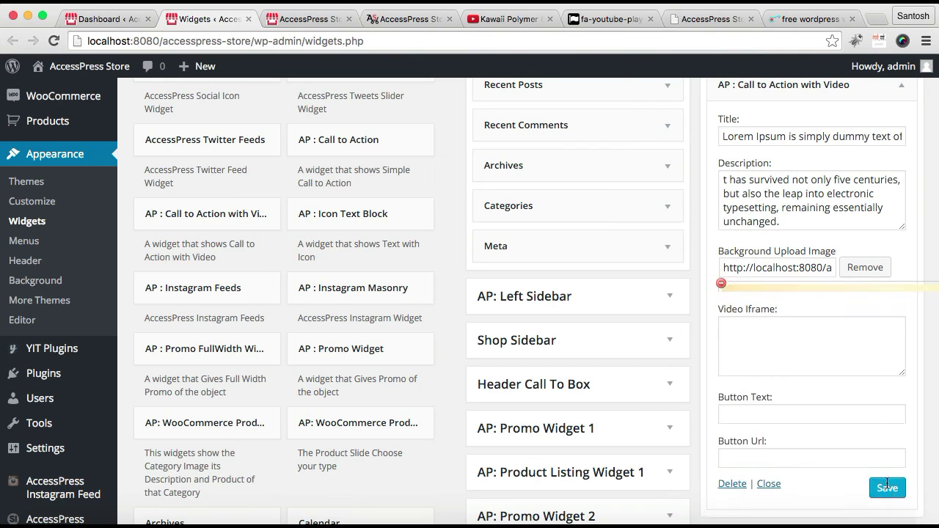
Copy the embed code of the Kawaii Polymer Clay Tutorial video on YouTube into the widget's Video Iframe field
{"action": "scroll", "coordinate": [787, 396], "scroll_direction": "down", "scroll_amount": 1}
{"action": "scroll", "coordinate": [787, 397], "scroll_direction": "down", "scroll_amount": 5}
{"action": "scroll", "coordinate": [786, 393], "scroll_direction": "up", "scroll_amount": 1}
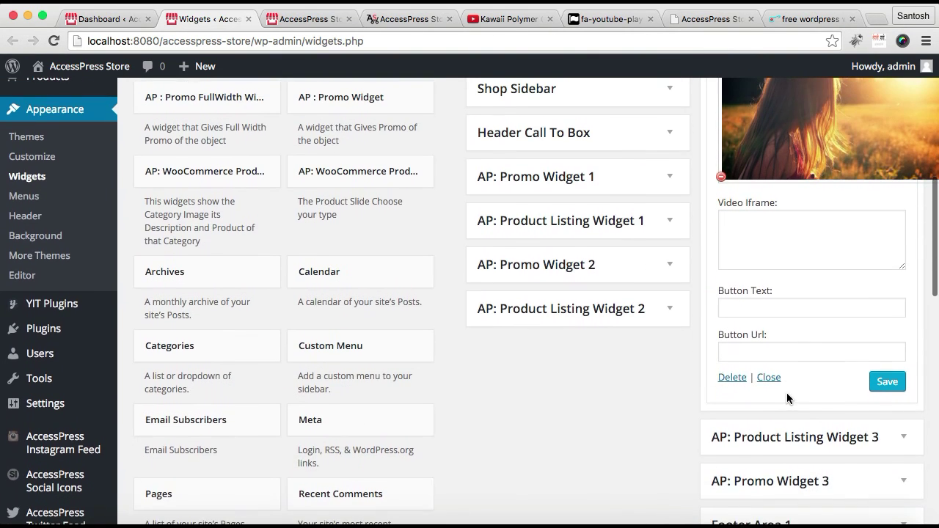
{"action": "left_click", "coordinate": [776, 236]}
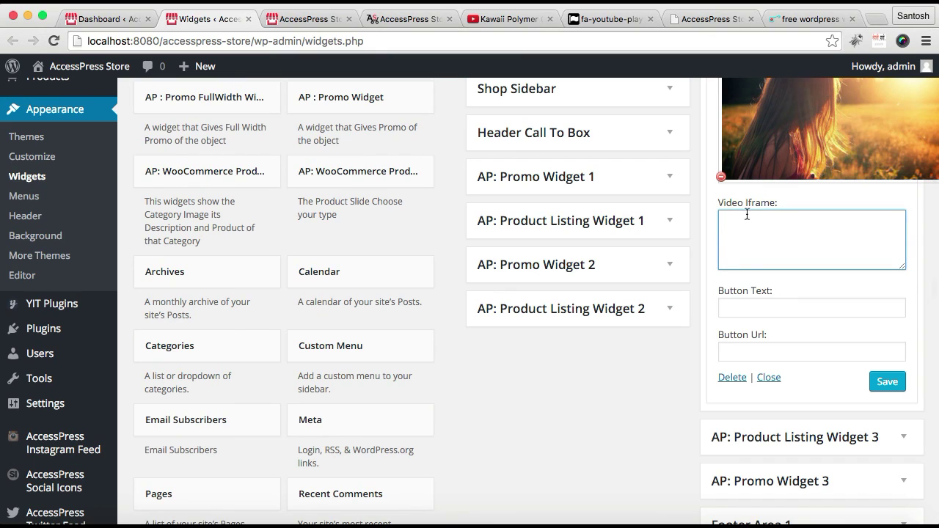
{"action": "left_click", "coordinate": [496, 20]}
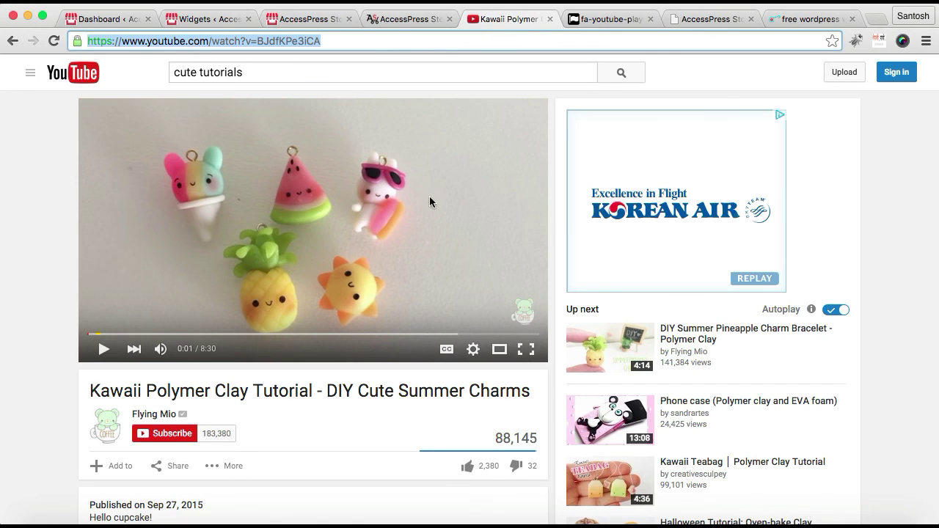
{"action": "right_click", "coordinate": [311, 188]}
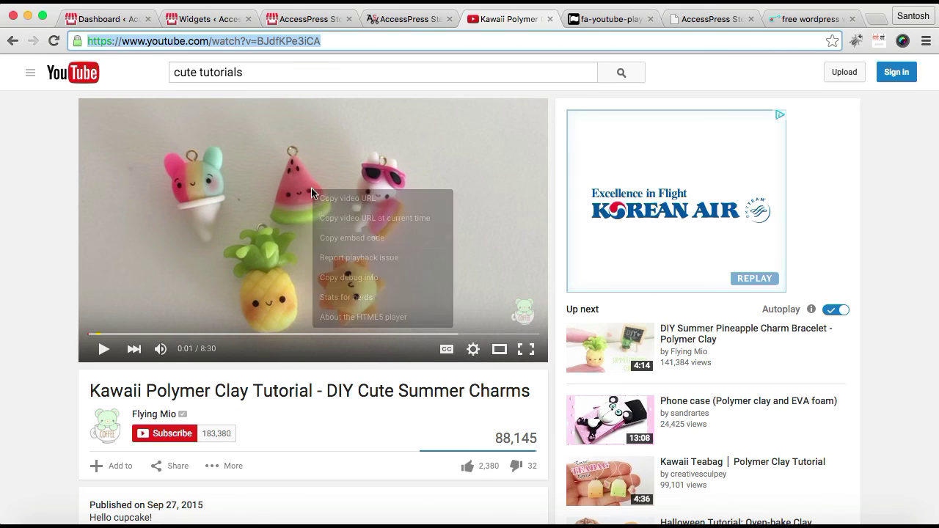
{"action": "left_click", "coordinate": [347, 238]}
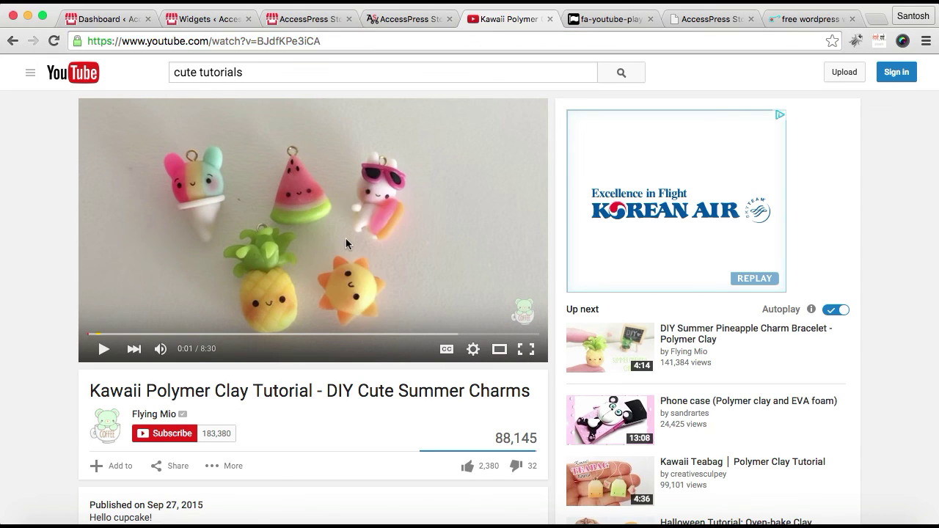
{"action": "left_click", "coordinate": [190, 20]}
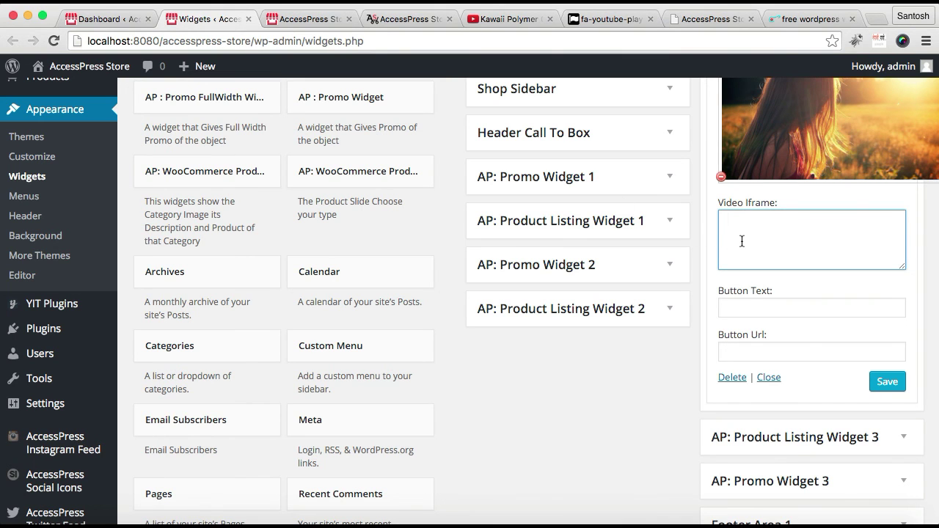
{"action": "key", "text": "super+v"}
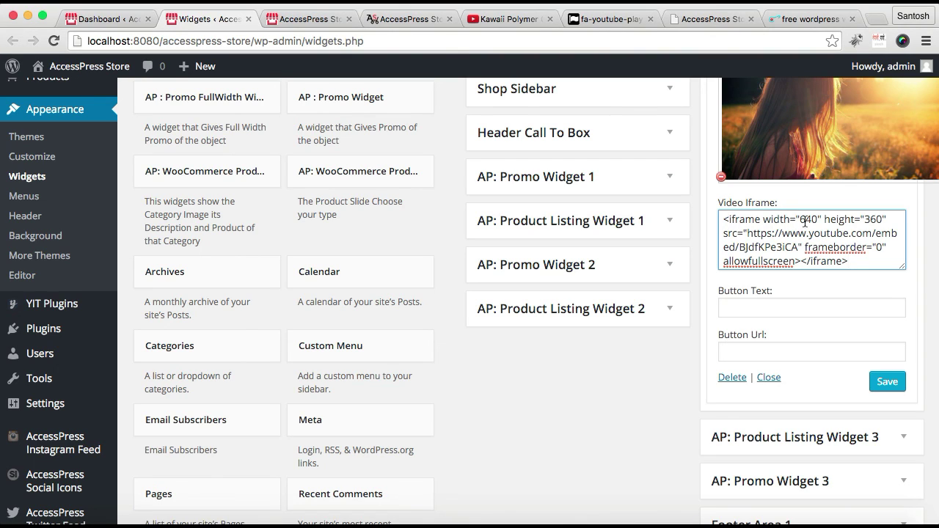
Set the button text to Click Here, copy the video's YouTube address into the button URL and save the widget
{"action": "left_click", "coordinate": [790, 310]}
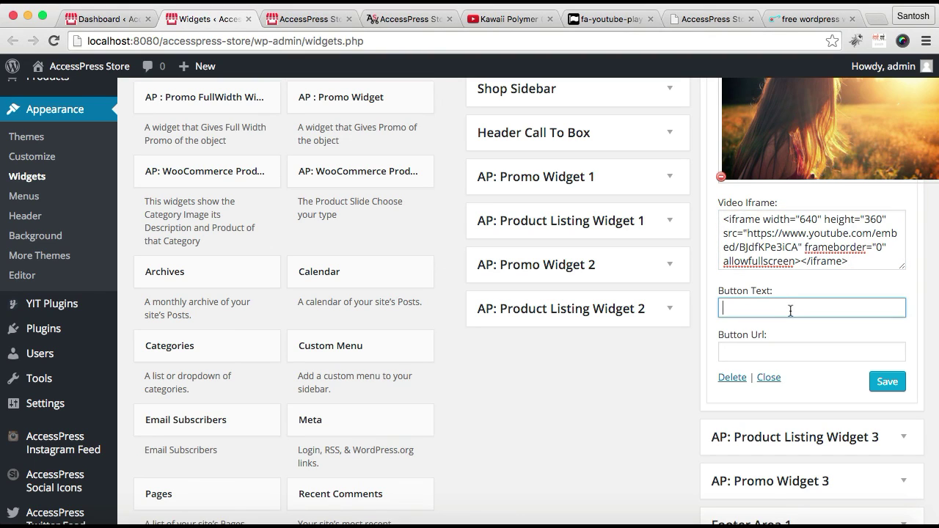
{"action": "type", "text": "Click Here"}
{"action": "left_click", "coordinate": [783, 350]}
{"action": "left_click", "coordinate": [486, 22]}
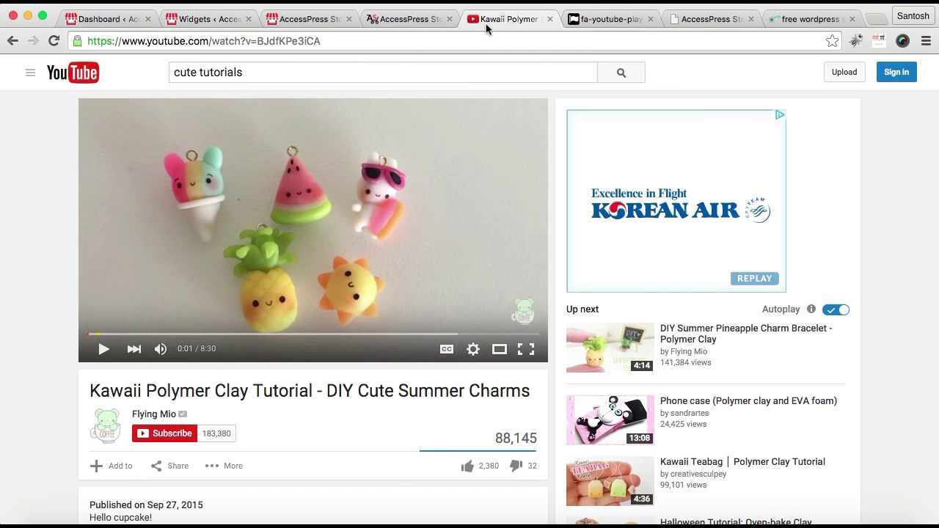
{"action": "left_click", "coordinate": [416, 41]}
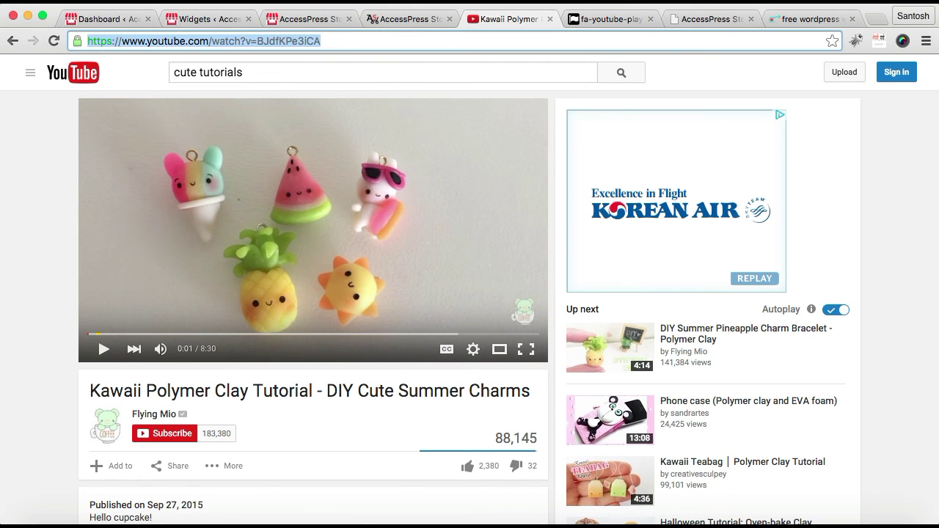
{"action": "left_click", "coordinate": [220, 21]}
{"action": "key", "text": "super+v"}
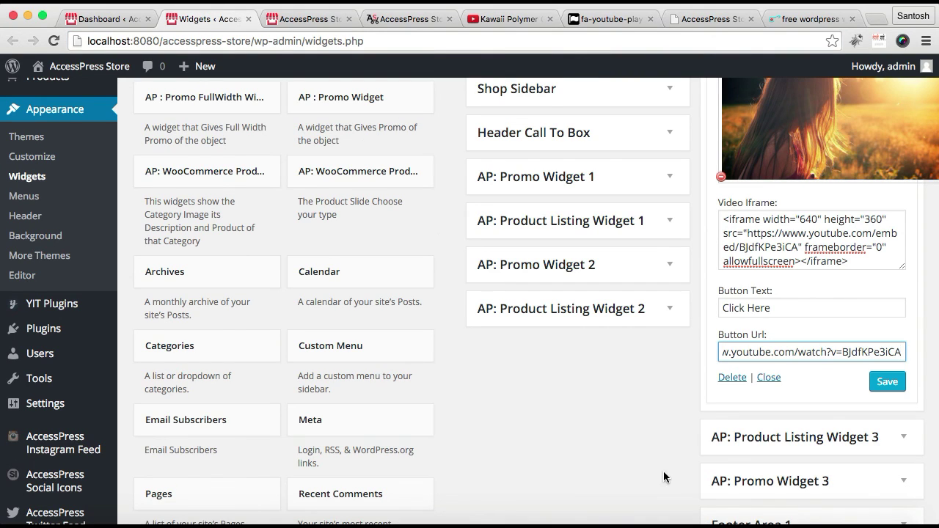
{"action": "left_click", "coordinate": [885, 384]}
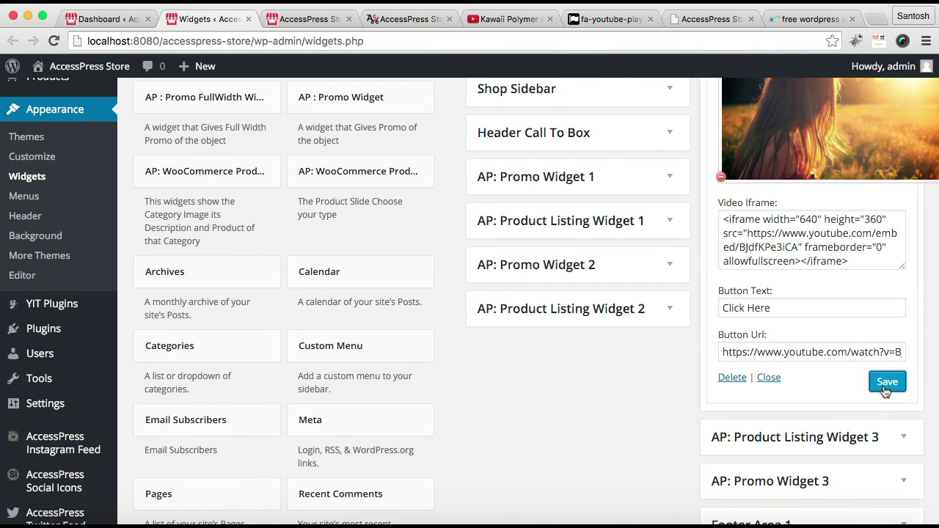
Reload the local store's front page and check the See Us on You Tube video section against the rest of the page
{"action": "left_click", "coordinate": [304, 20]}
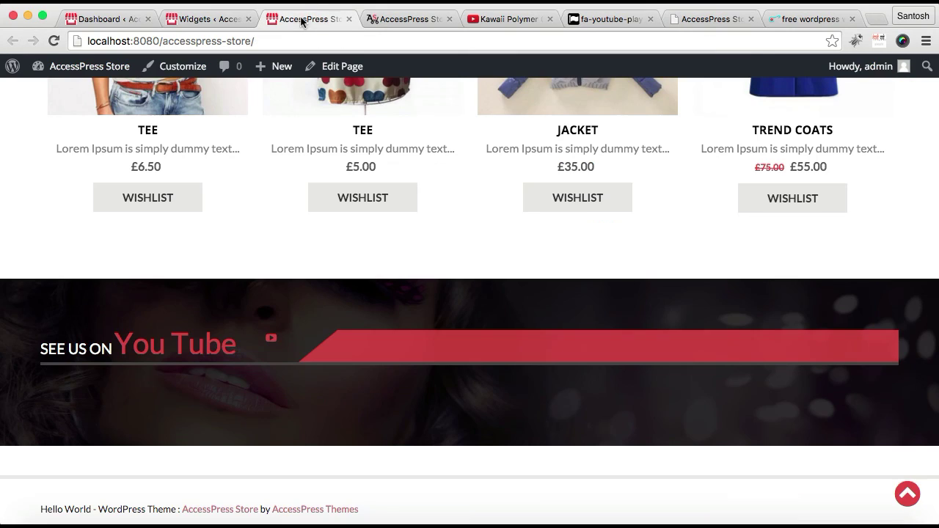
{"action": "left_click", "coordinate": [344, 39]}
{"action": "key", "text": "Return"}
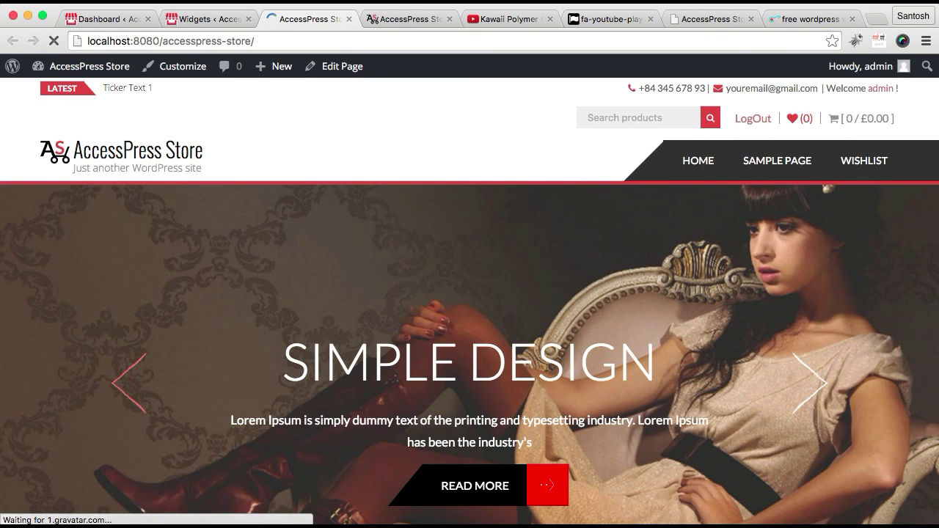
{"action": "scroll", "coordinate": [557, 385], "scroll_direction": "down", "scroll_amount": 20}
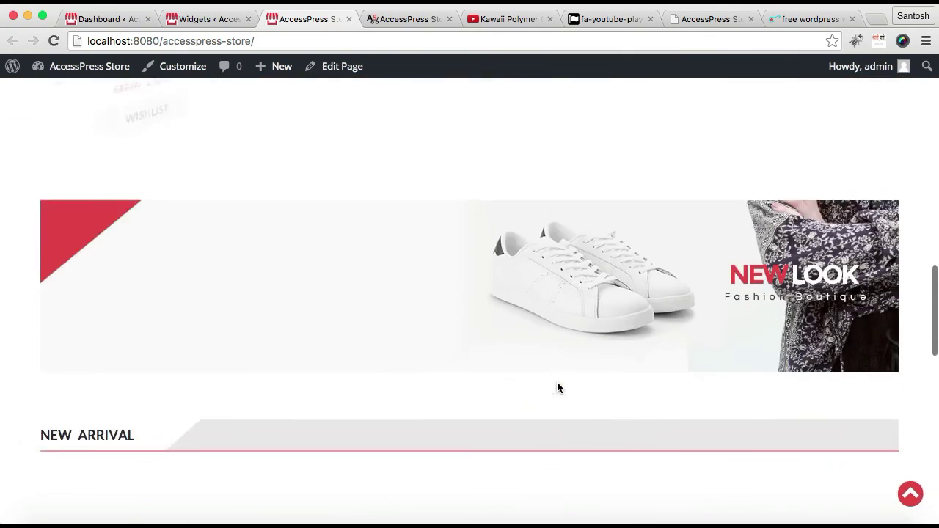
{"action": "scroll", "coordinate": [557, 389], "scroll_direction": "down", "scroll_amount": 1}
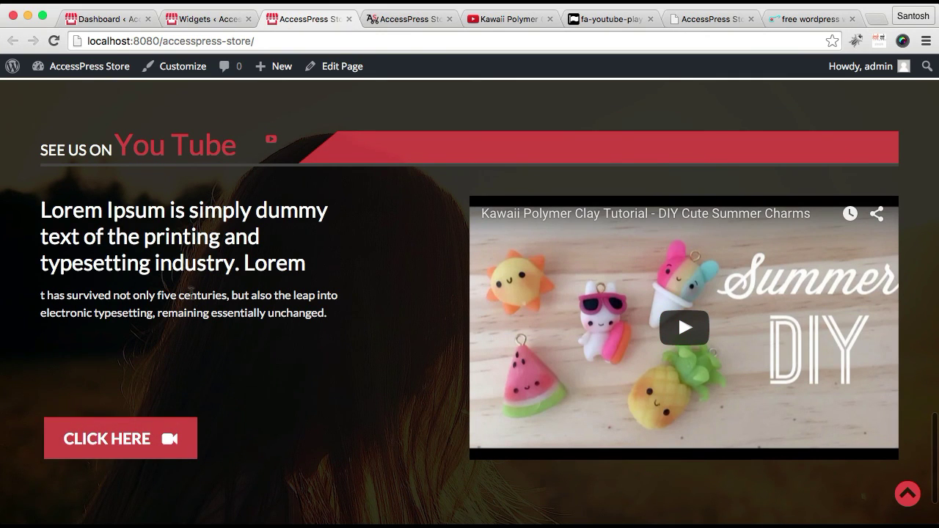
{"action": "scroll", "coordinate": [413, 319], "scroll_direction": "up", "scroll_amount": 10}
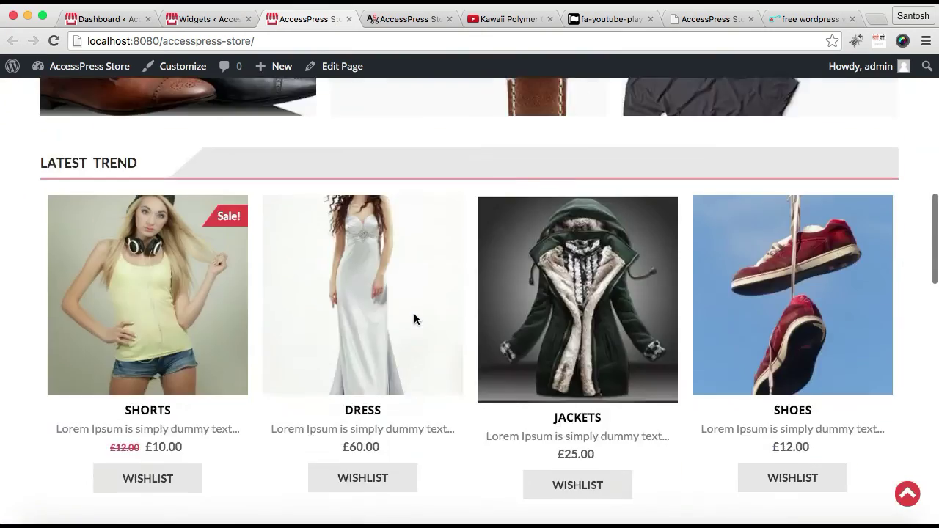
{"action": "scroll", "coordinate": [413, 319], "scroll_direction": "down", "scroll_amount": 10}
{"action": "scroll", "coordinate": [414, 319], "scroll_direction": "down", "scroll_amount": 2}
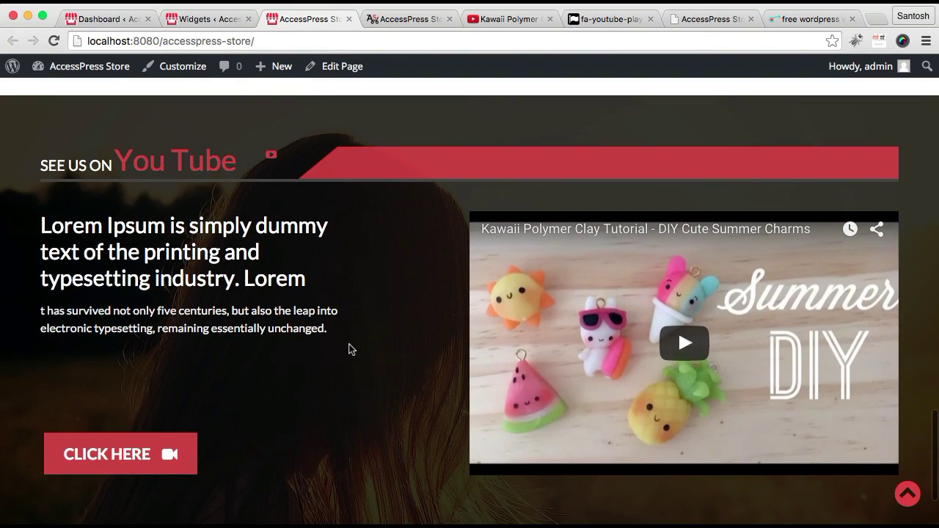
{"action": "scroll", "coordinate": [350, 348], "scroll_direction": "up", "scroll_amount": 20}
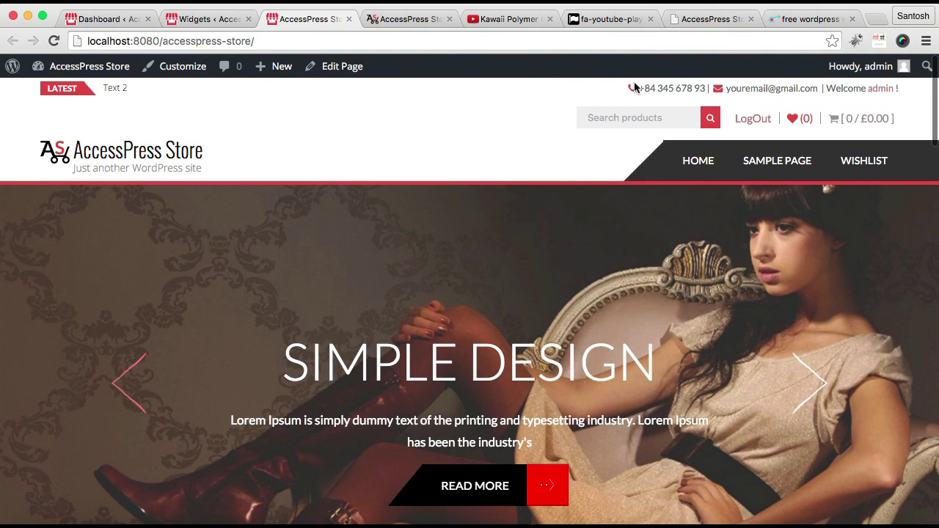